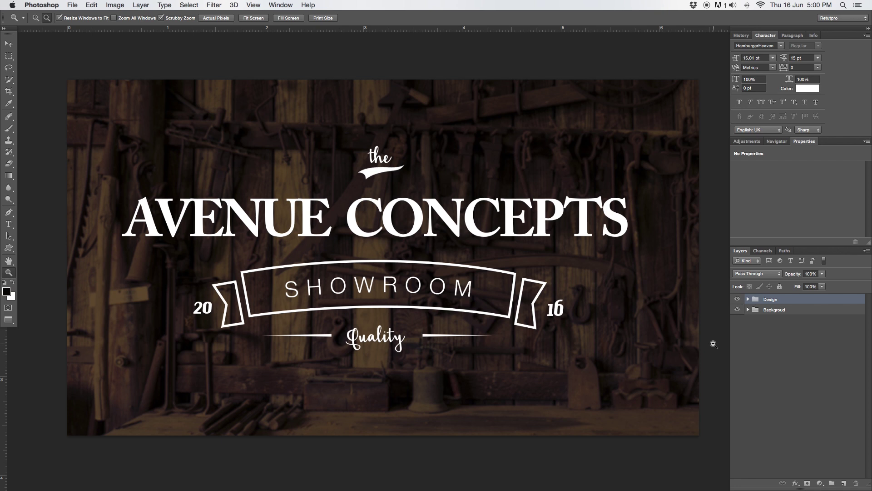
Hide the Design group so only the dark workshop photo is visible
left_click(738, 299)
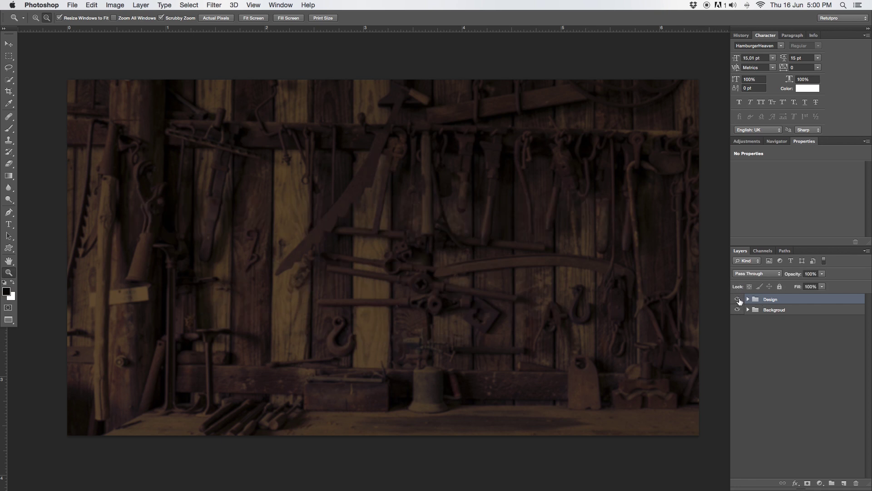
Inspect the layers by toggling Design and the Background group layers, selecting the black base
left_click(738, 299)
left_click(737, 299)
left_click(737, 300)
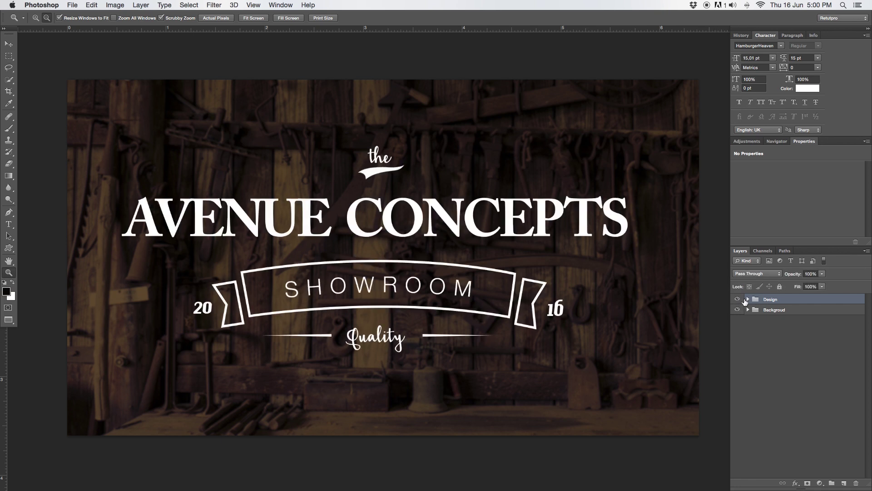
left_click(738, 299)
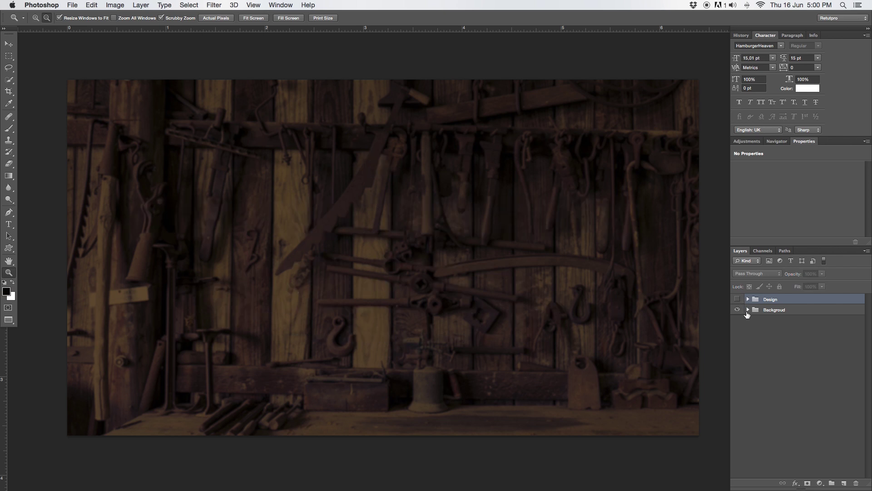
left_click_drag(737, 324, 738, 405)
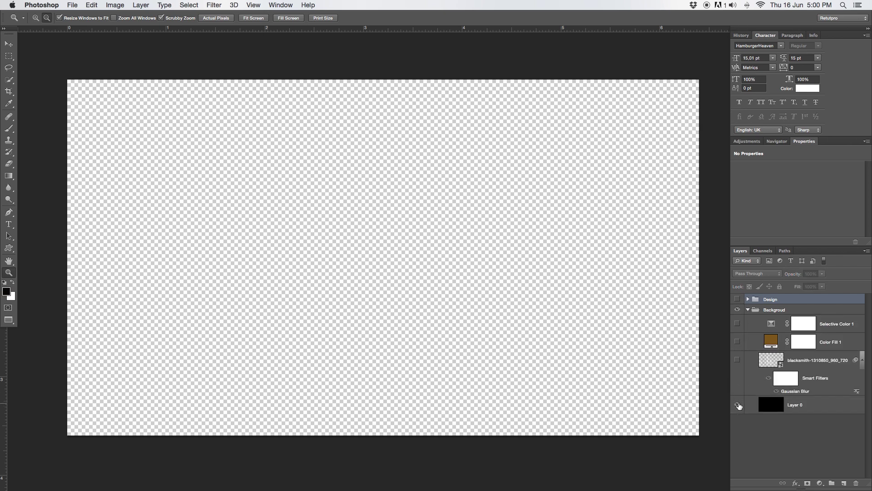
left_click(738, 405)
left_click(807, 405)
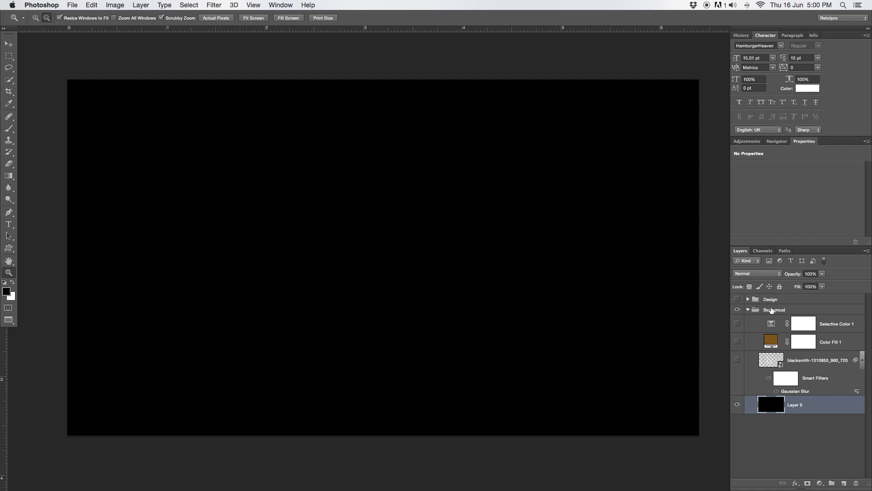
left_click_drag(737, 324, 737, 368)
Hide Design, Selective Color 1 and Color Fill 1, then select the workshop photo layer
left_click(737, 299)
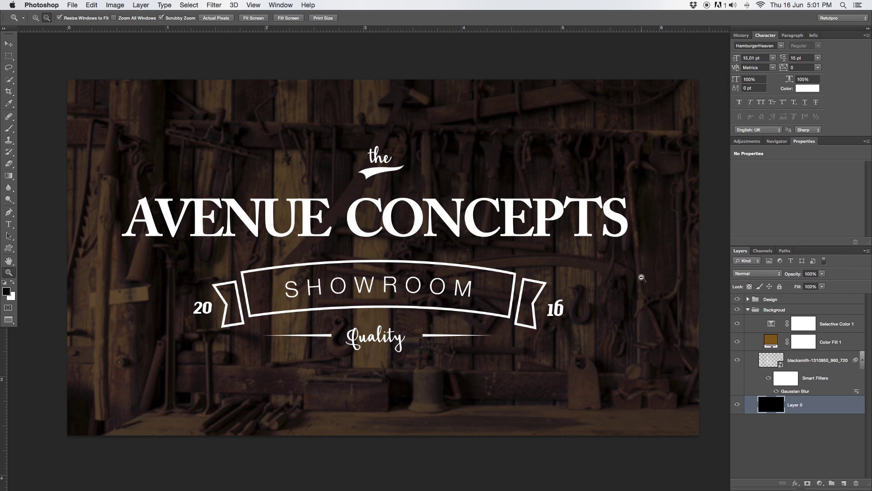
left_click(738, 299)
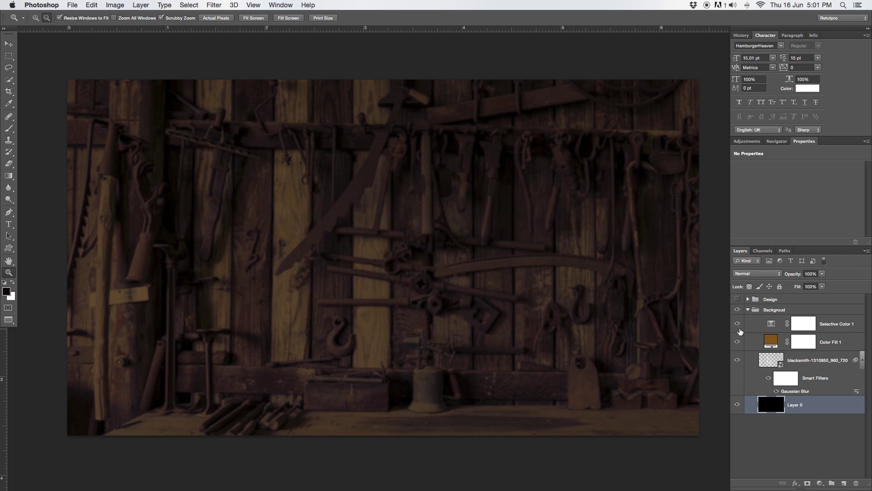
left_click_drag(737, 323, 738, 341)
left_click(863, 359)
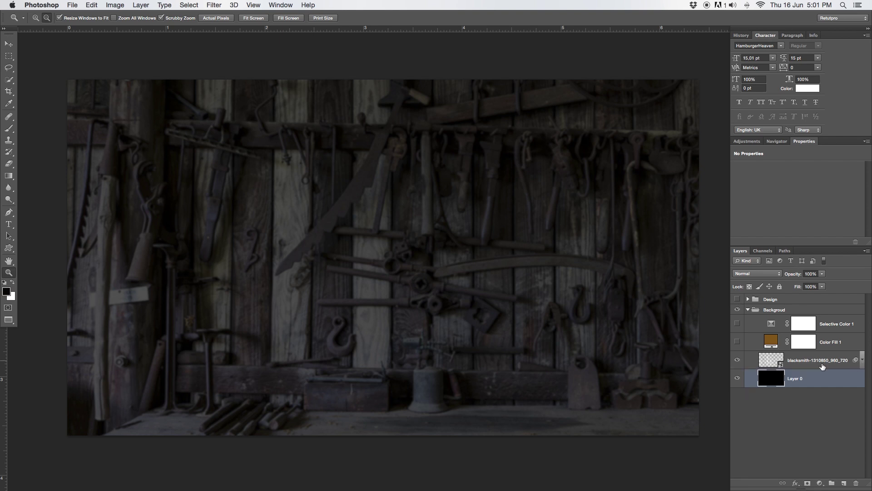
left_click(738, 360)
left_click(863, 360)
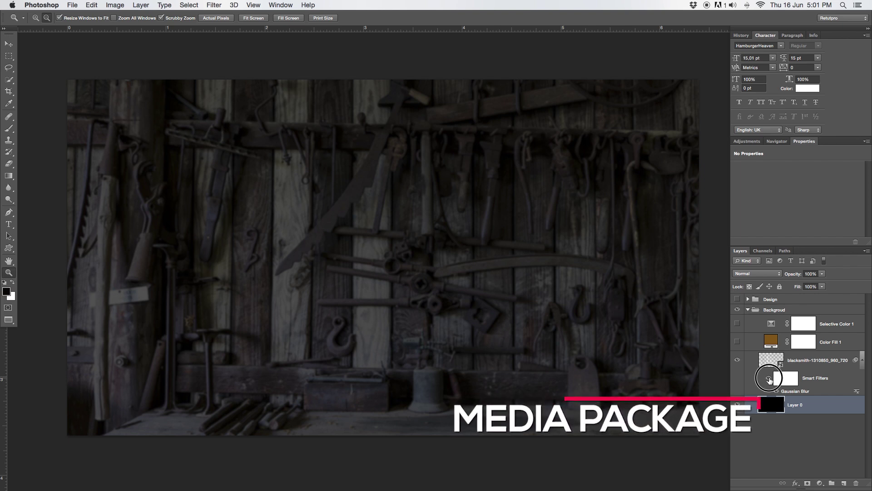
left_click(772, 360)
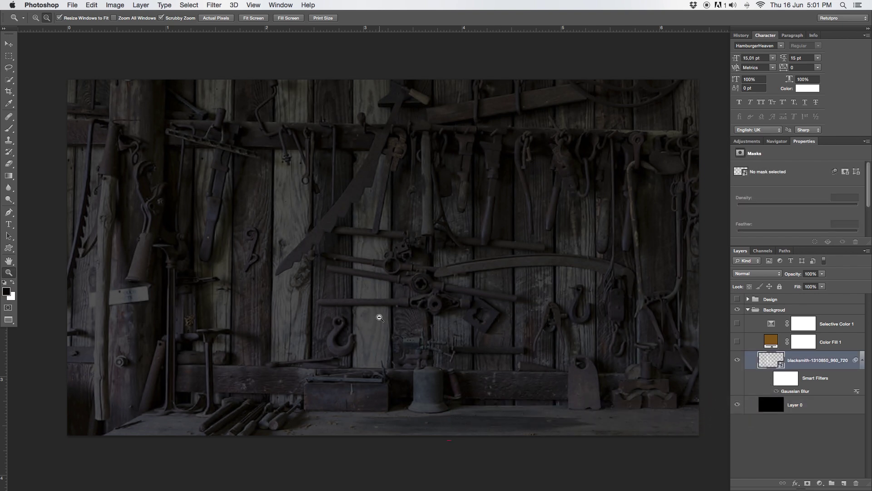
Toggle the photo's existing Gaussian Blur smart filter on and off to compare
left_click_drag(396, 301, 391, 290)
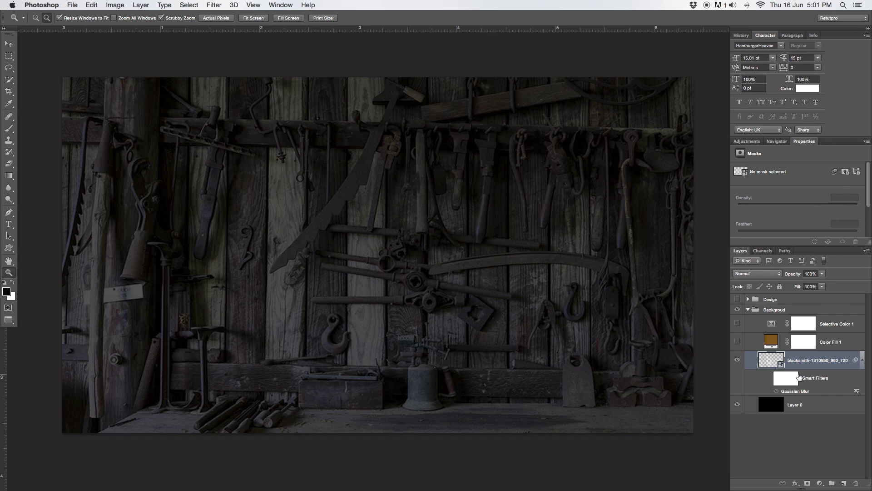
right_click(802, 344)
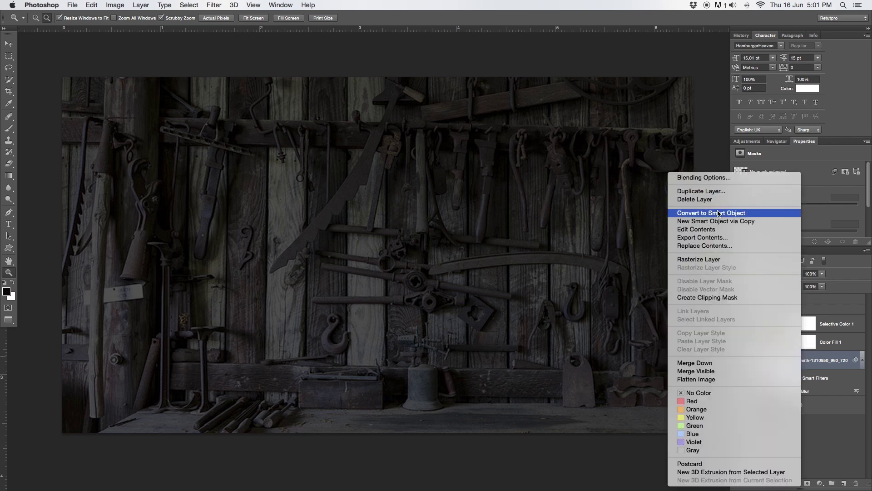
left_click(735, 214)
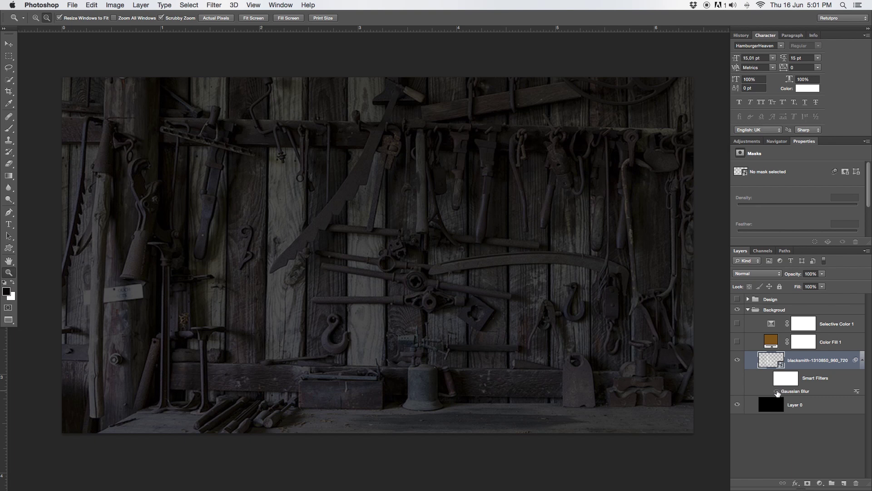
left_click(777, 392)
left_click(778, 392)
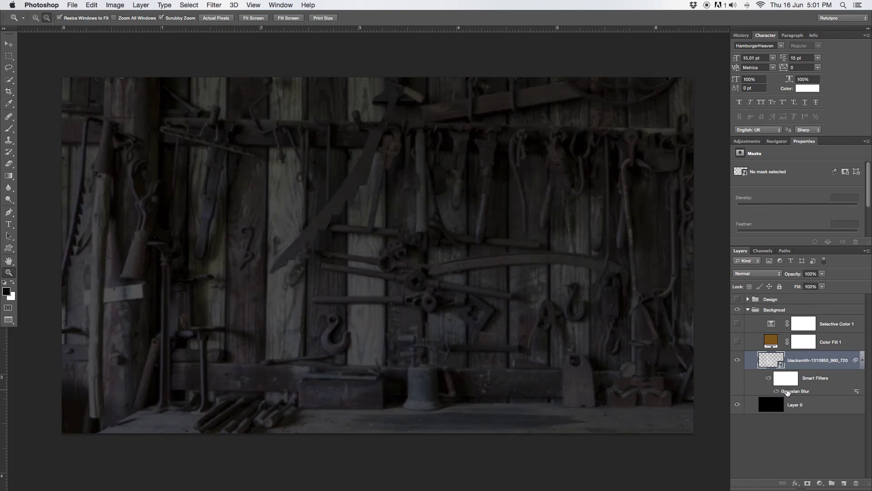
Cancel adding a second Gaussian Blur and collapse the photo's smart filters
left_click(190, 5)
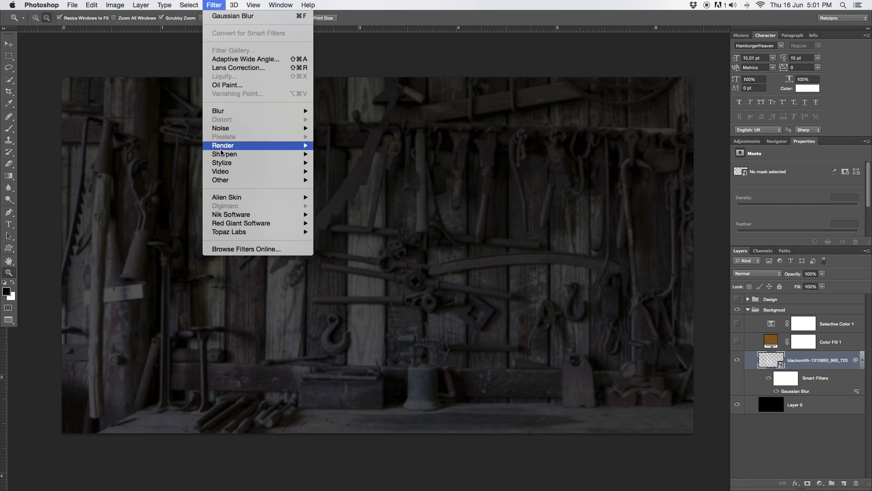
mouse_move(218, 111)
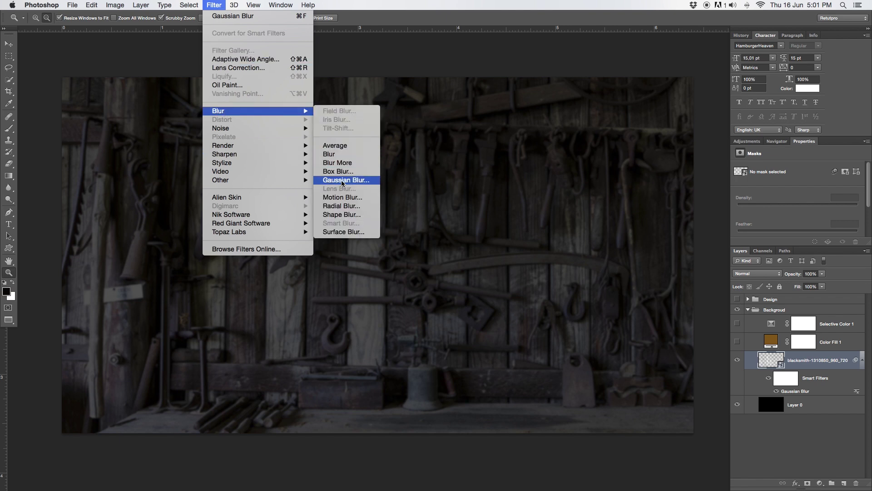
left_click(341, 179)
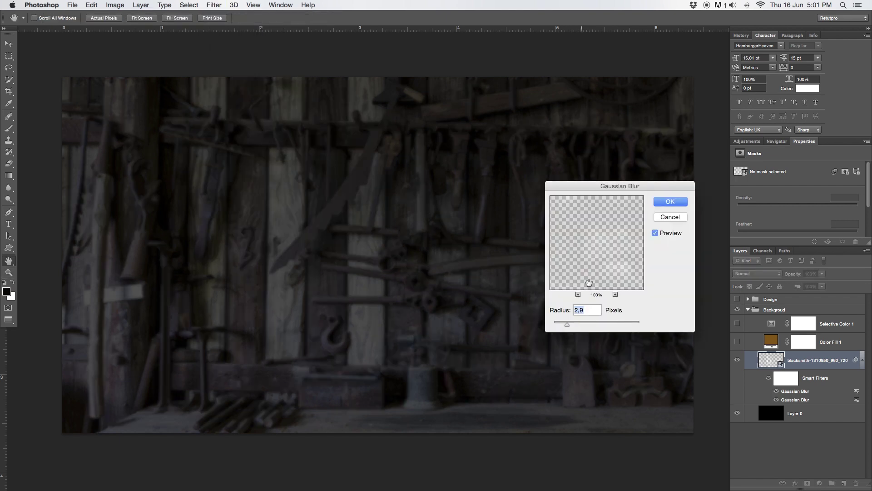
left_click(670, 217)
key("z")
left_click(863, 361)
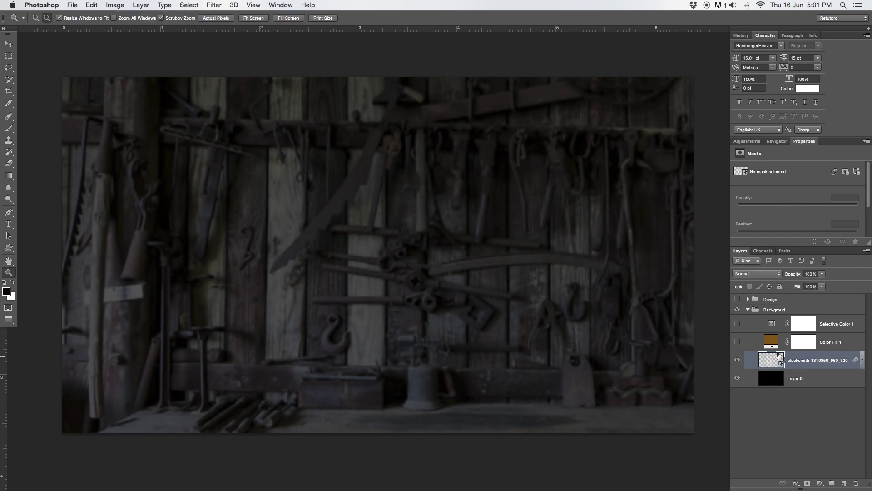
Keep Color Fill 1's brown colour and lower its opacity to a faint tint
left_click(752, 344)
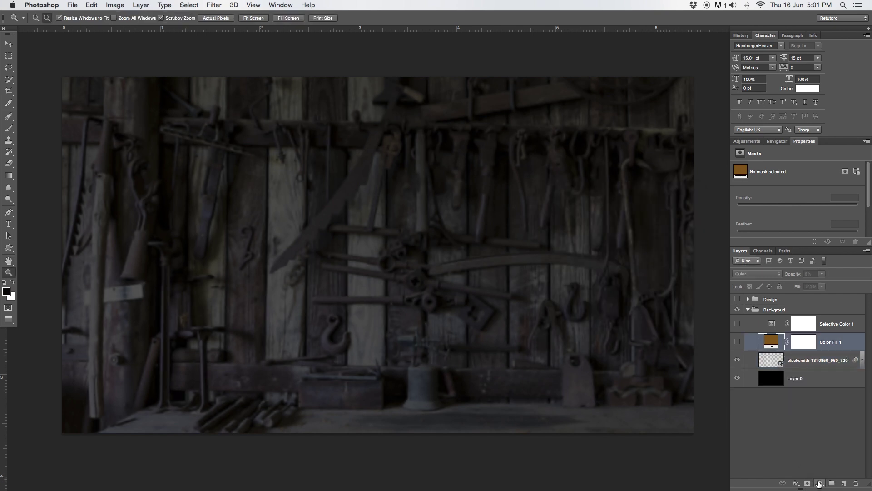
left_click(820, 482)
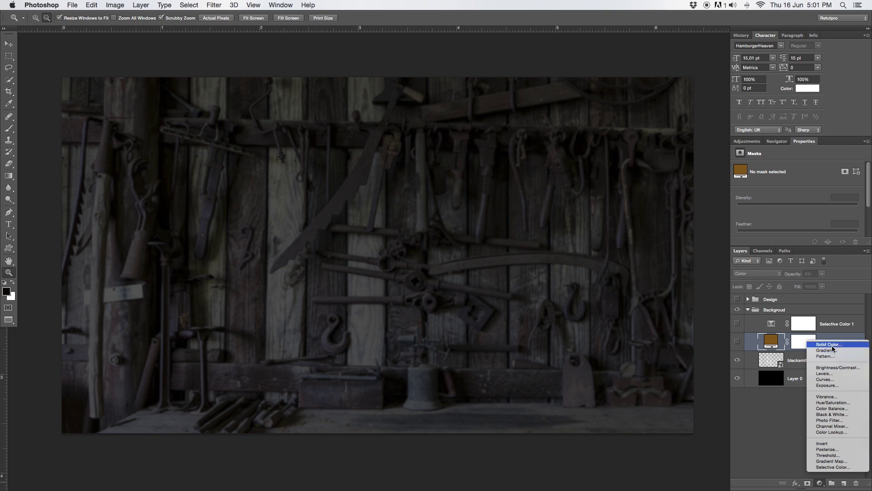
key("Escape")
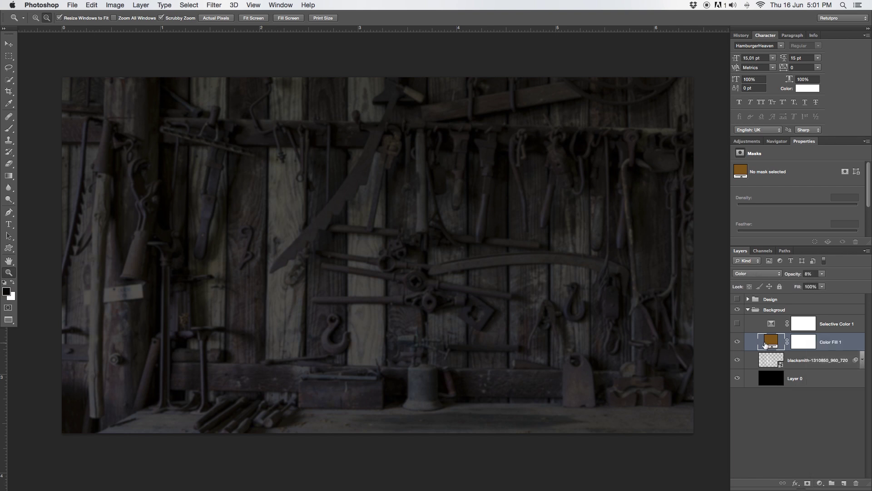
double_click(771, 341)
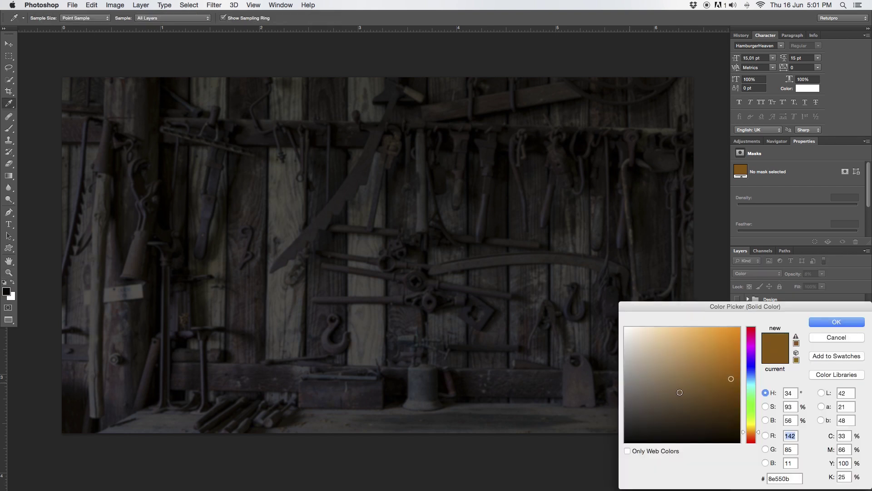
left_click(832, 325)
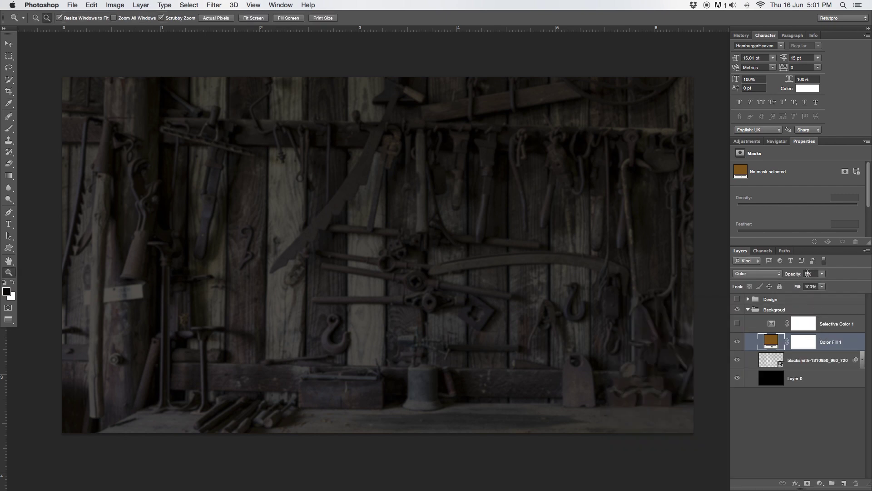
double_click(809, 274)
type("100")
left_click(754, 324)
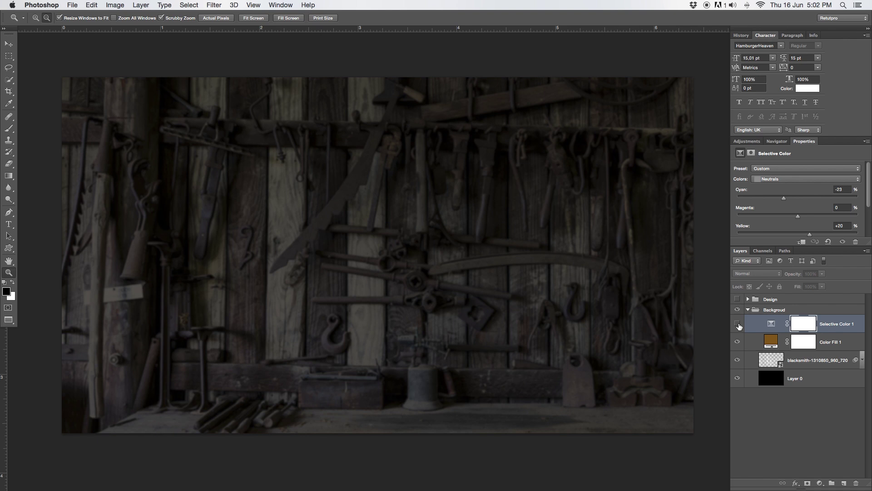
Review Selective Color 1's Neutrals settings (Cyan -23, Yellow +20, Black +8), undoing a trial clipping
left_click(739, 325)
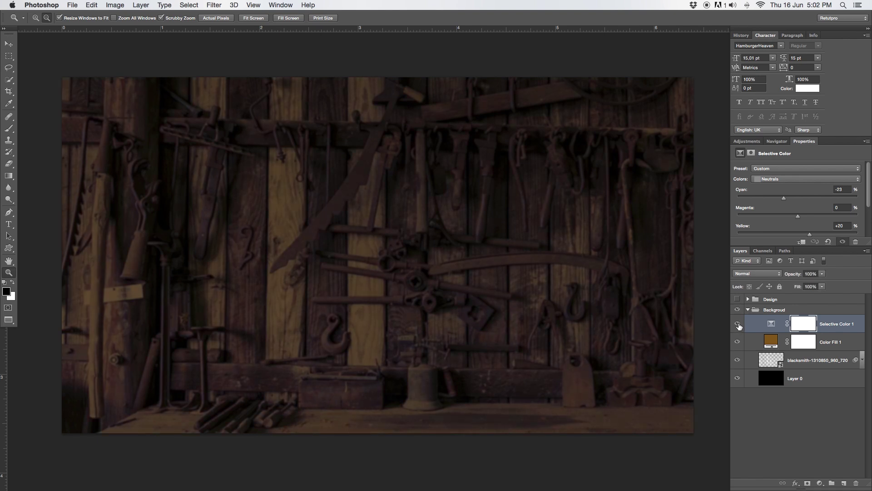
left_click(738, 325)
left_click(802, 241)
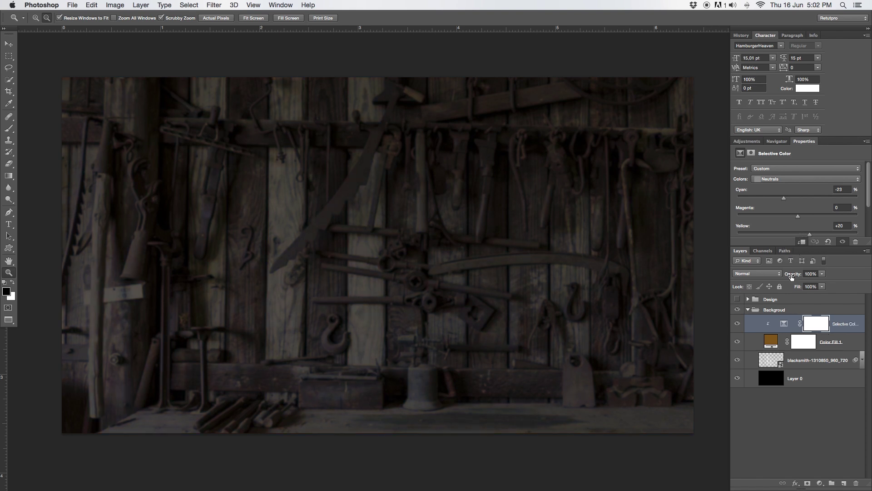
key("super+z")
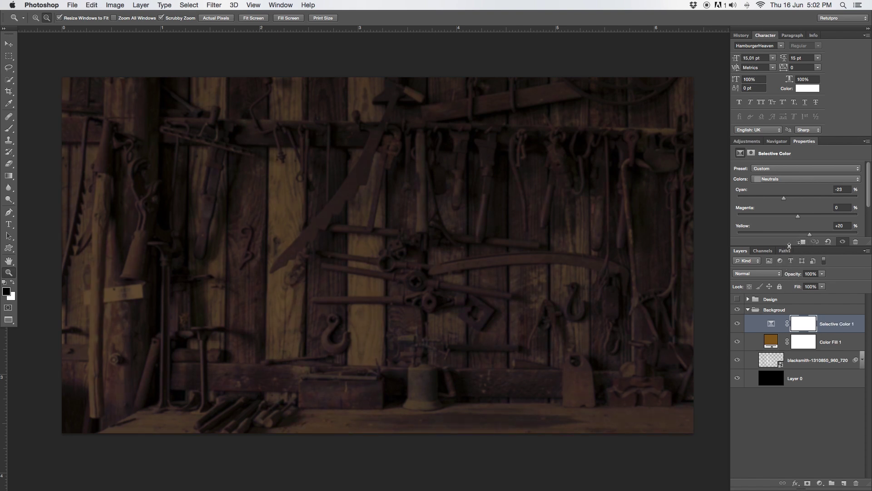
left_click_drag(788, 246, 790, 286)
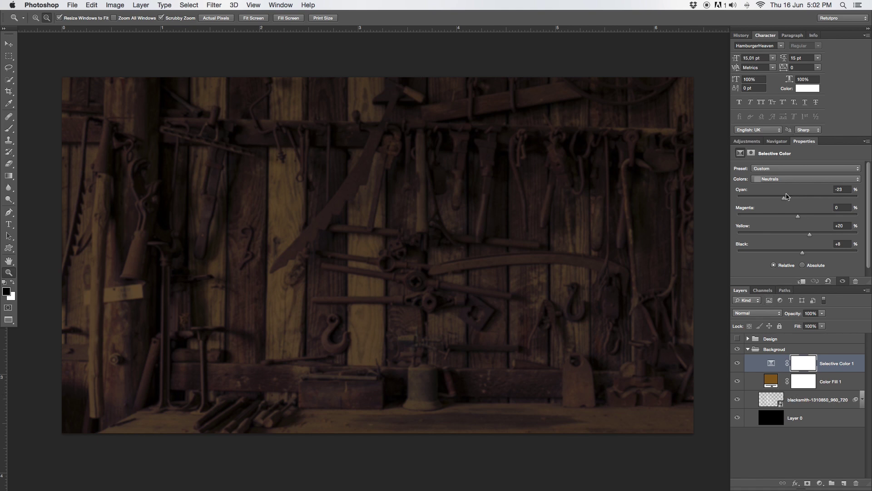
left_click(787, 179)
Move Selective Color 1 below Color Fill 1 and collapse the Backgroud group
left_click(738, 364)
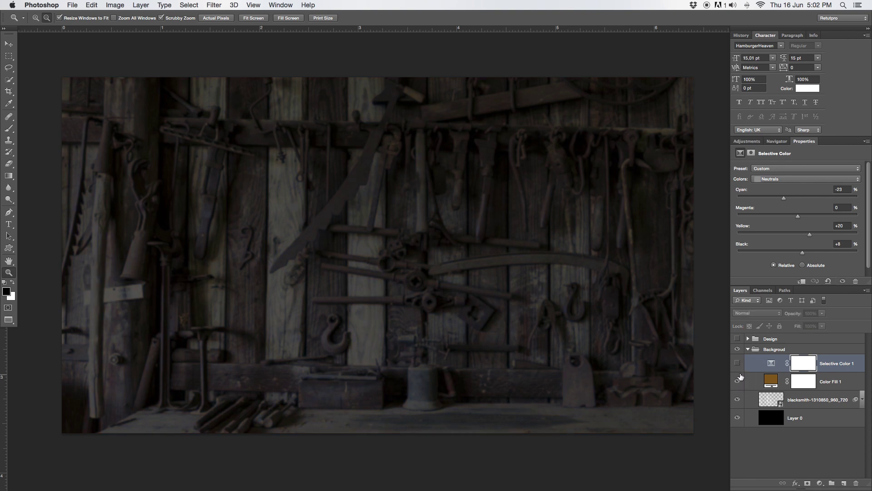
left_click(737, 364)
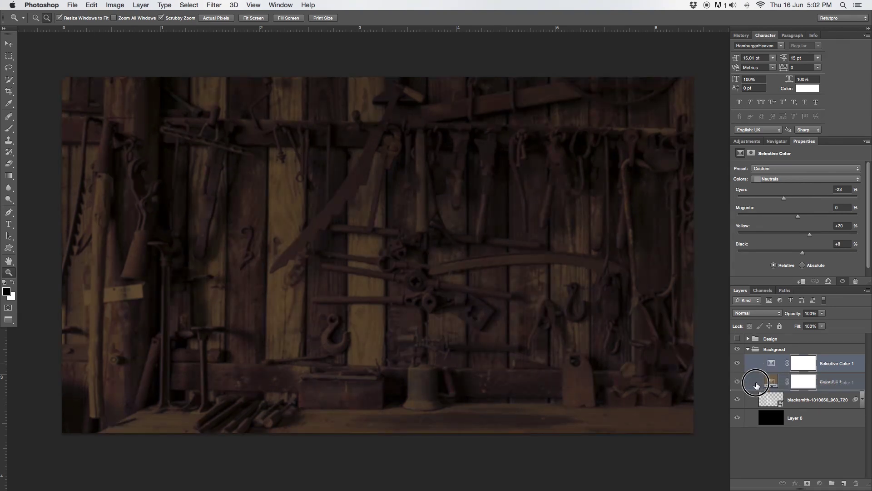
left_click_drag(756, 366, 755, 390)
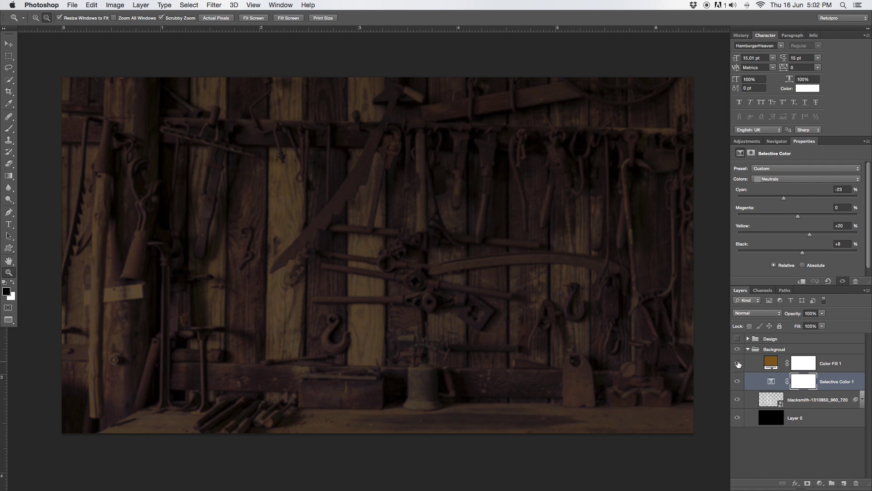
left_click(767, 349)
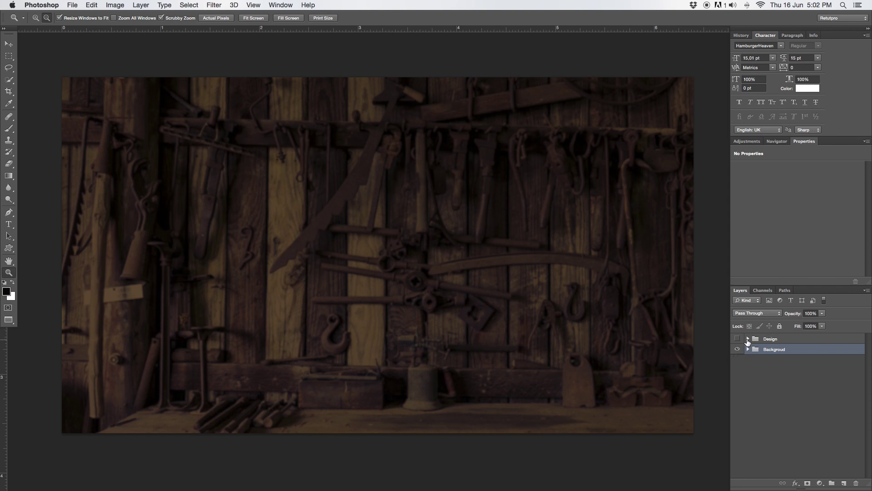
Add an 'AVENUE CONCEPTS' paragraph text layer set in Adobe Caslon Pro
left_click(737, 339)
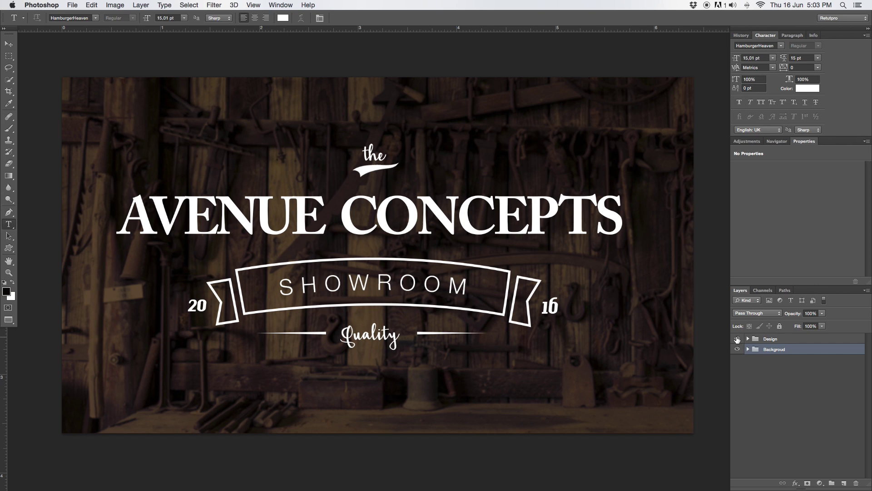
left_click(737, 338)
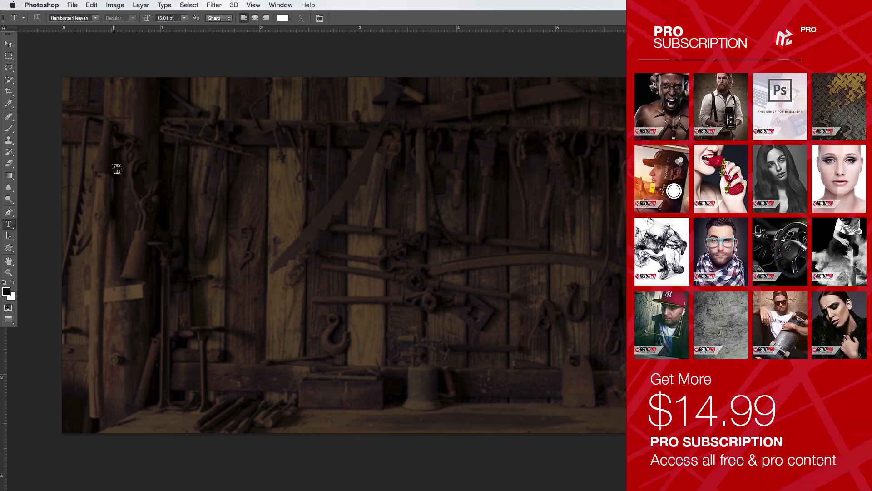
left_click_drag(112, 163, 566, 335)
left_click_drag(619, 335, 627, 334)
type("AU")
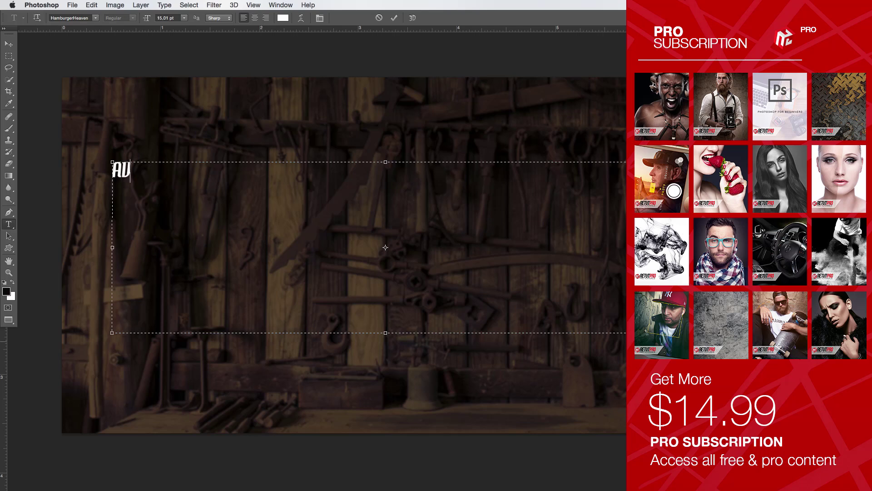
type("EN")
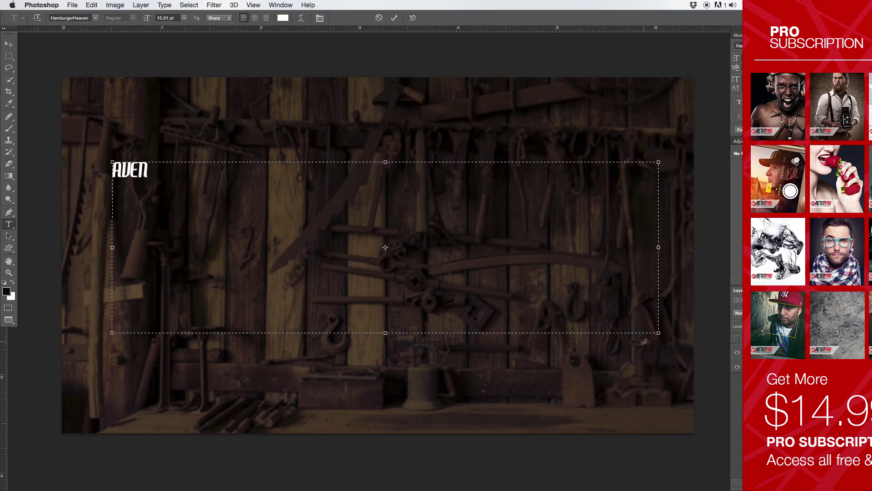
type("UE")
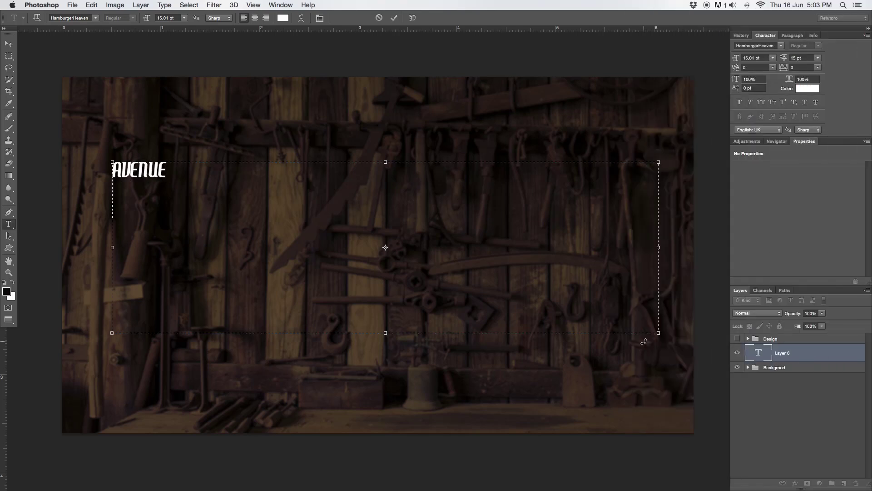
type(" CON")
type("CEPTS")
key("super+a")
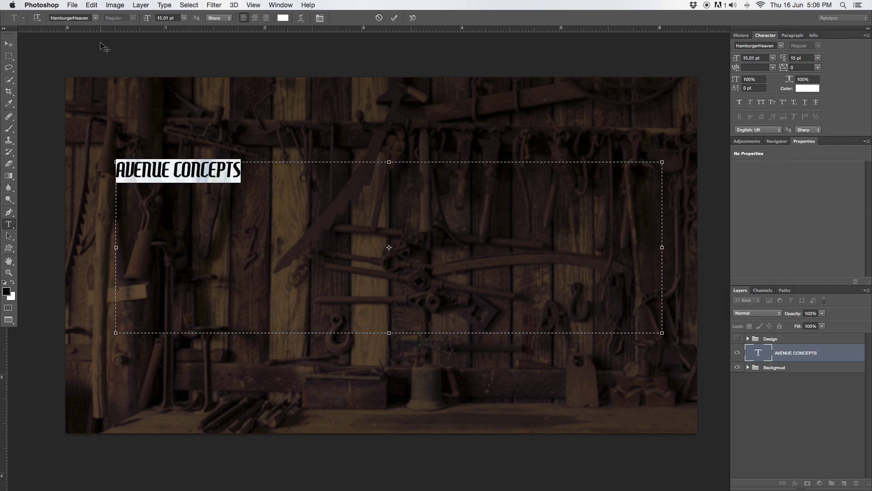
left_click(96, 18)
scroll(78, 14, "up", 3)
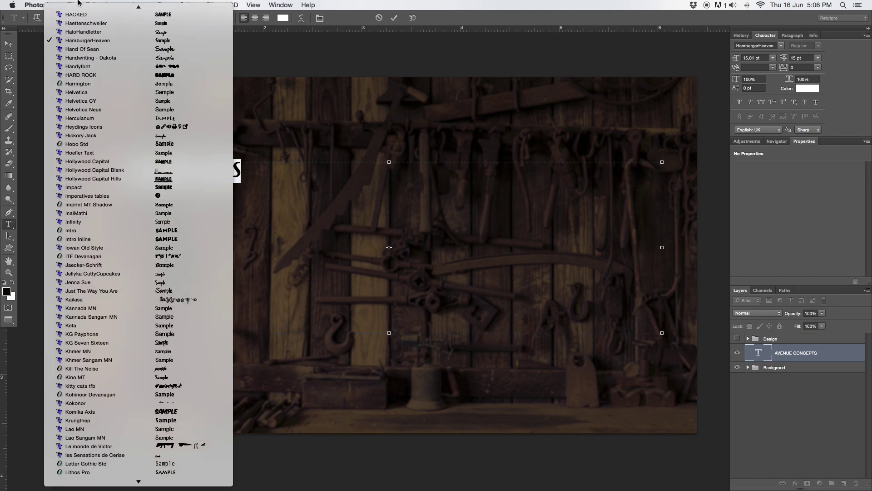
scroll(79, 14, "up", 10)
scroll(82, 136, "up", 5)
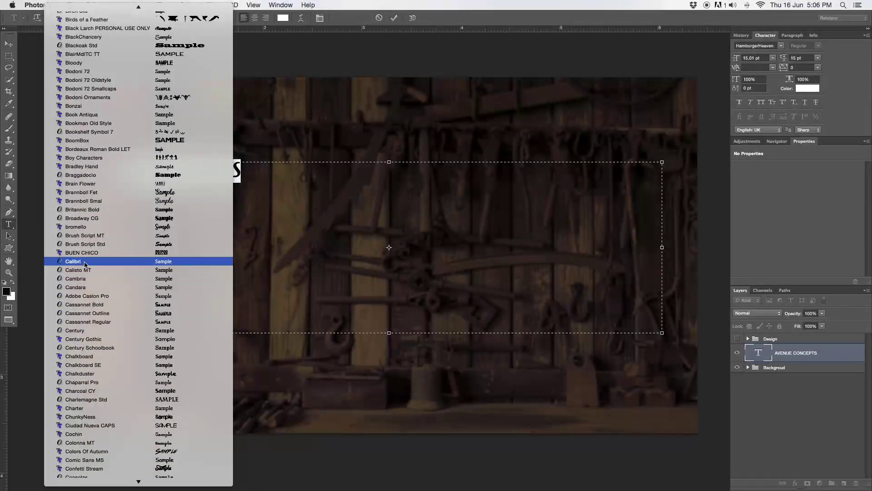
left_click(106, 297)
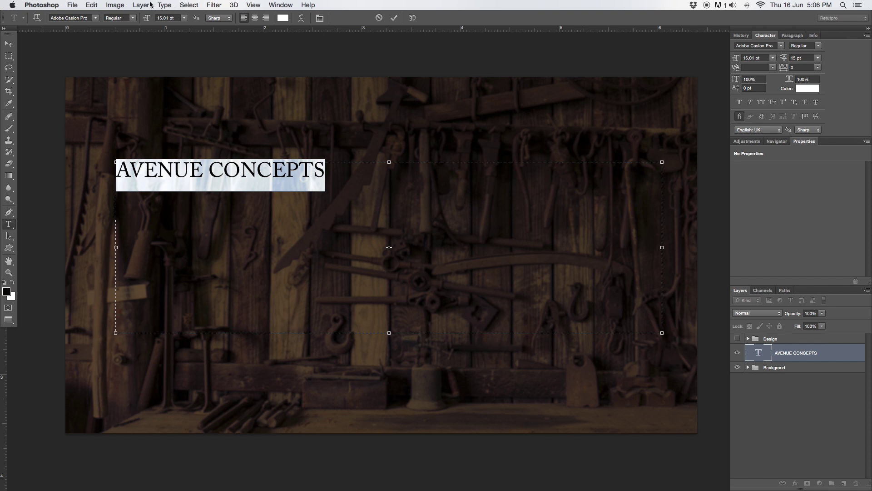
Make the title Bold, about 38 pt, with -60 tracking, and commit it
left_click(135, 18)
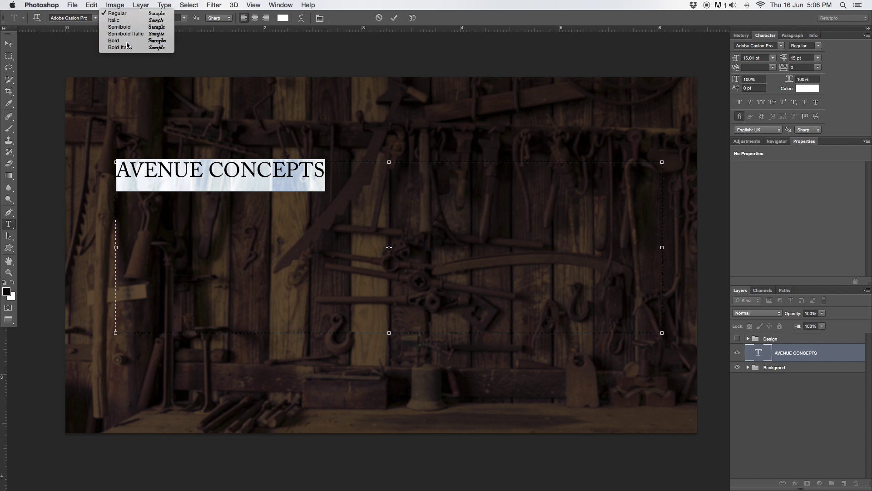
left_click(116, 26)
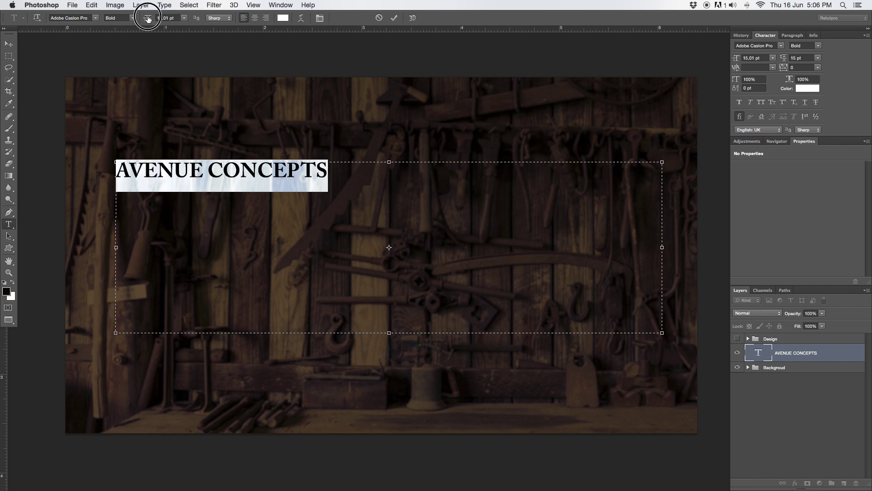
left_click_drag(148, 18, 162, 26)
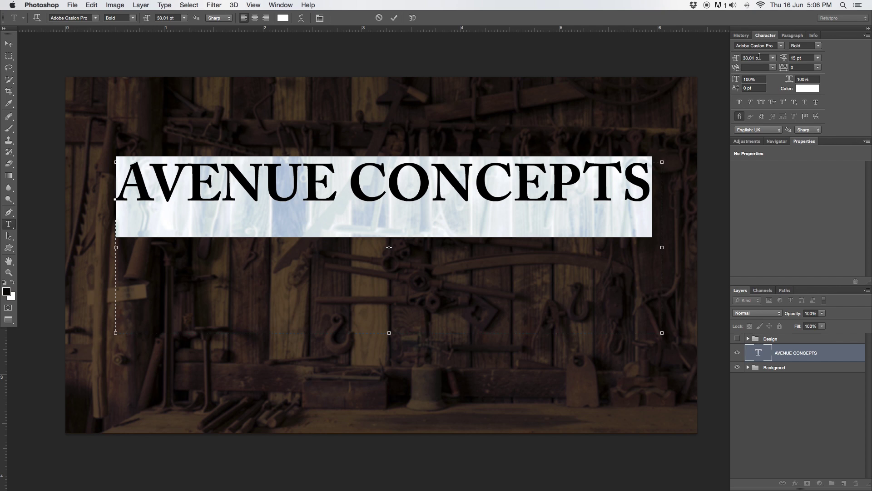
left_click(797, 68)
type("-50")
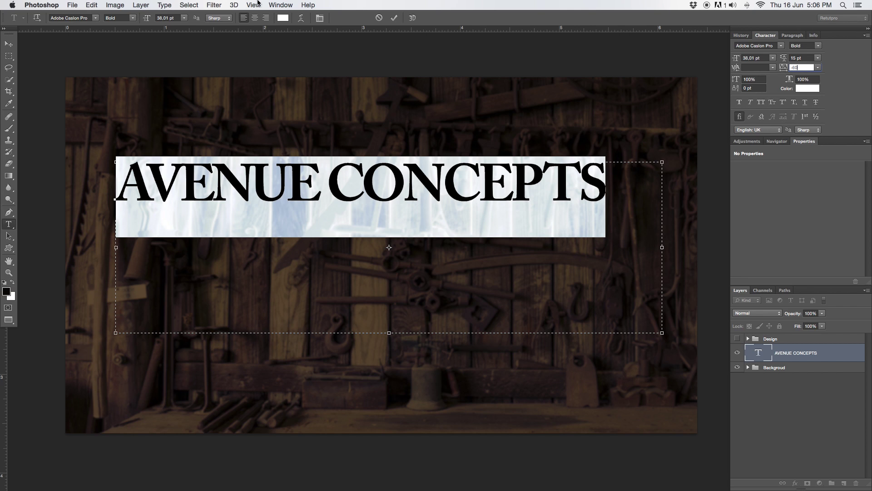
left_click(279, 4)
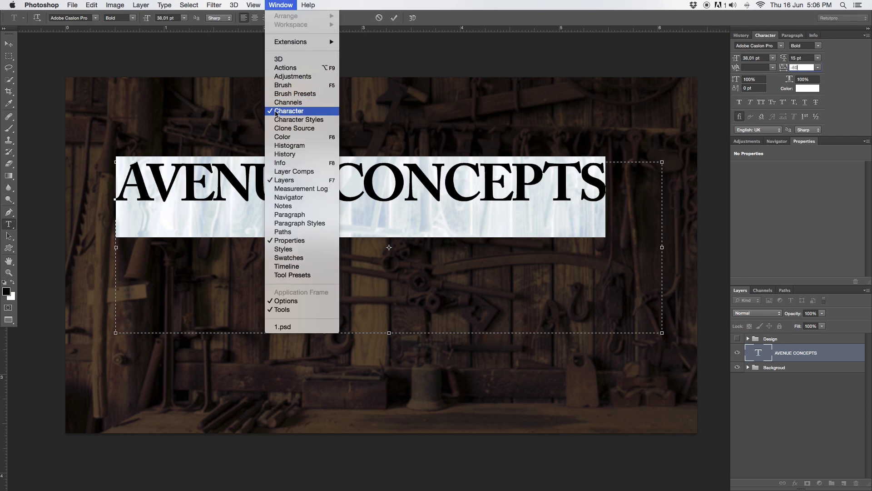
left_click(394, 18)
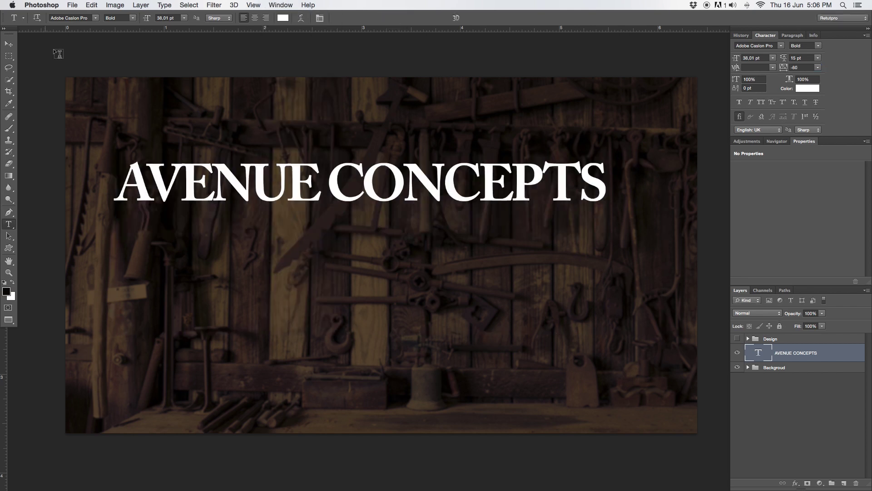
key("v")
Move the title toward the centre and add a horizontal guide at mid-height
left_click_drag(392, 184, 428, 223)
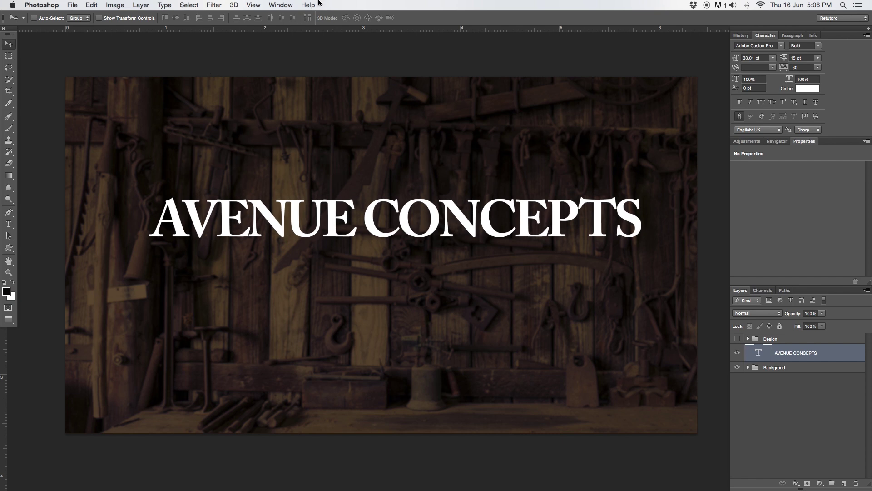
left_click(280, 5)
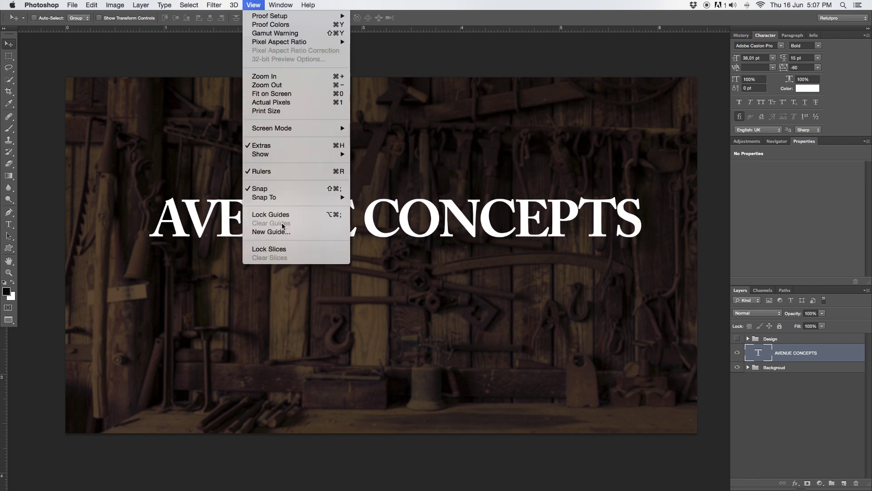
left_click(272, 232)
left_click(374, 122)
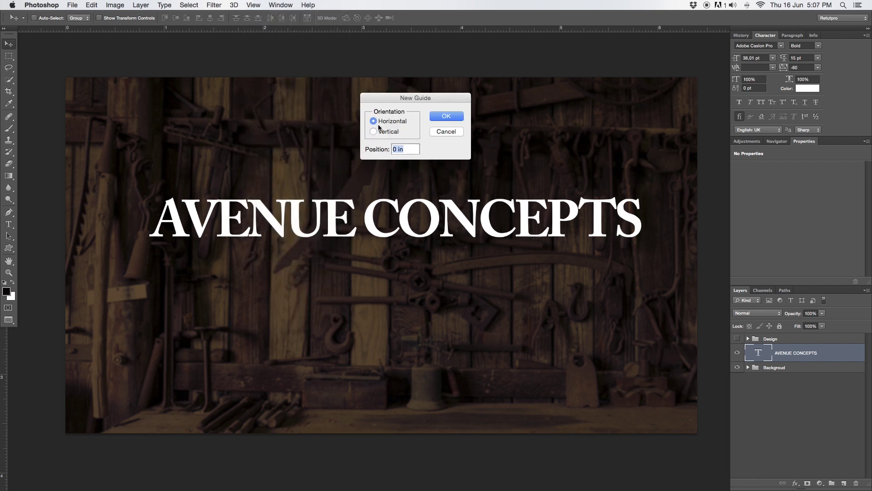
type("50")
left_click(447, 117)
Add a vertical guide at 50% and nudge the title down and left
left_click(253, 5)
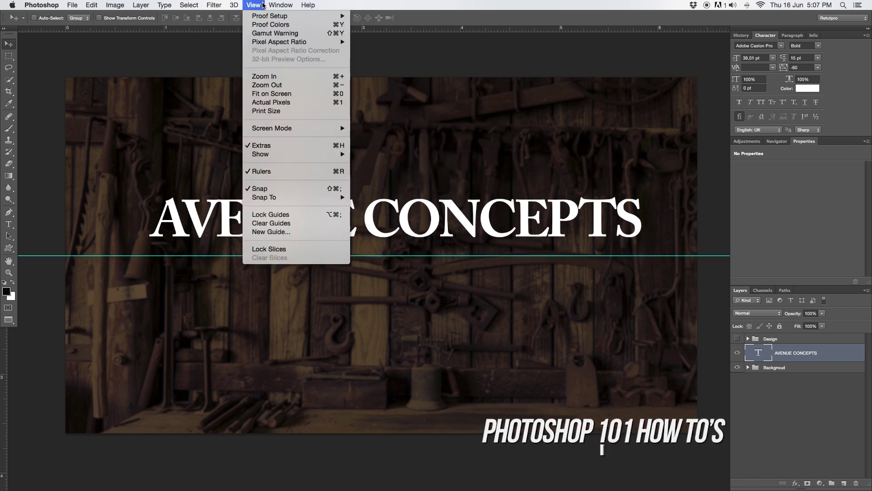
left_click(271, 232)
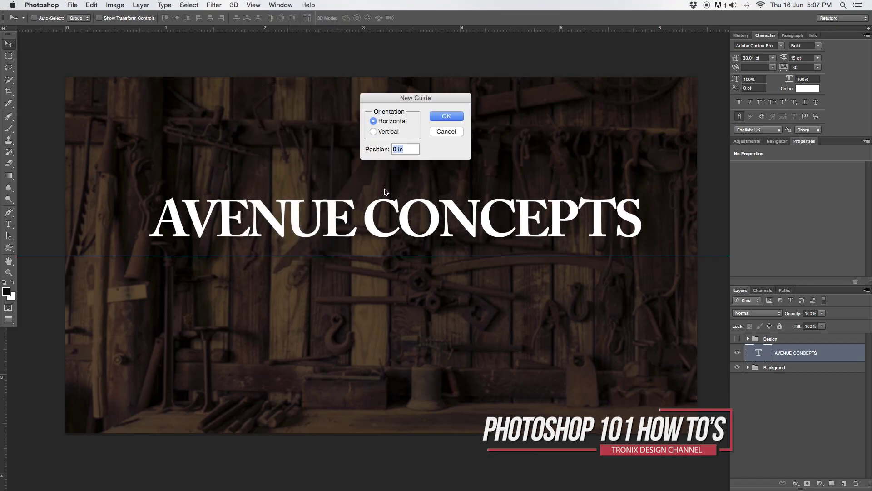
left_click(403, 149)
type("50")
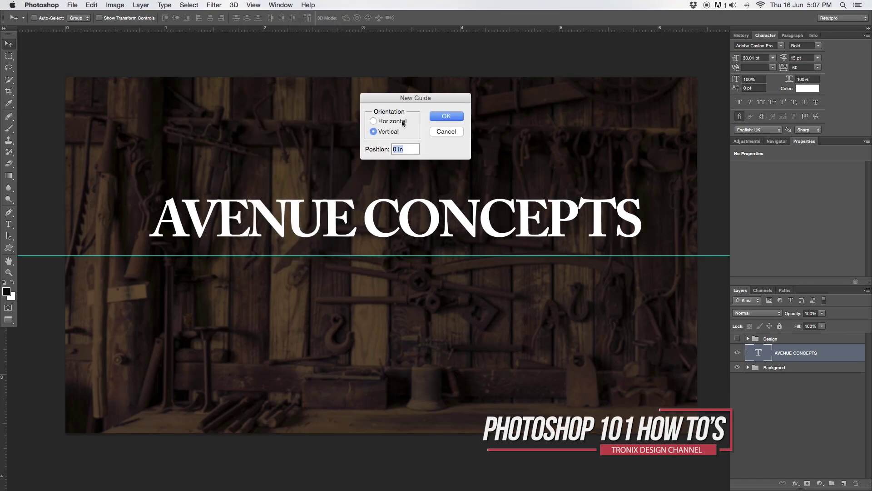
type("%")
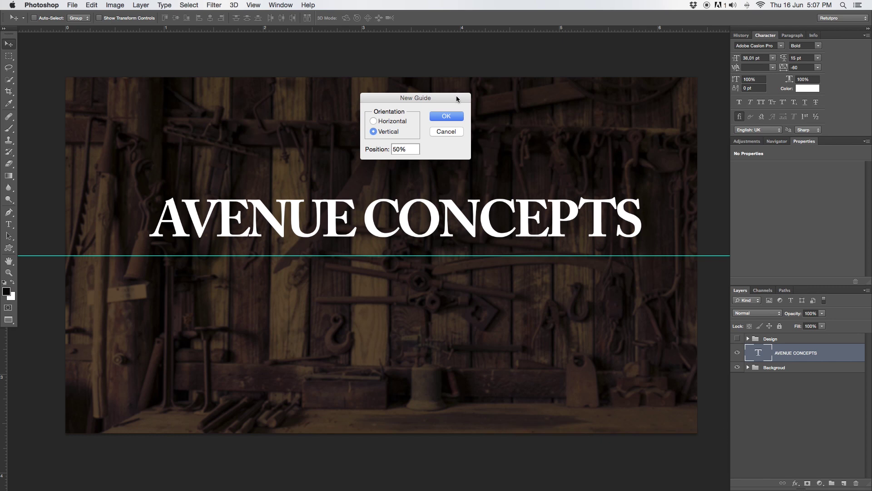
left_click(447, 115)
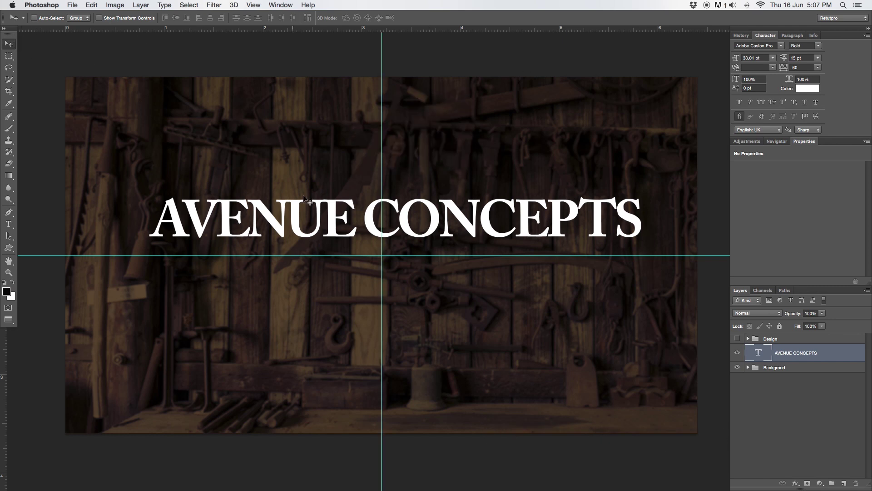
left_click_drag(447, 205, 444, 213)
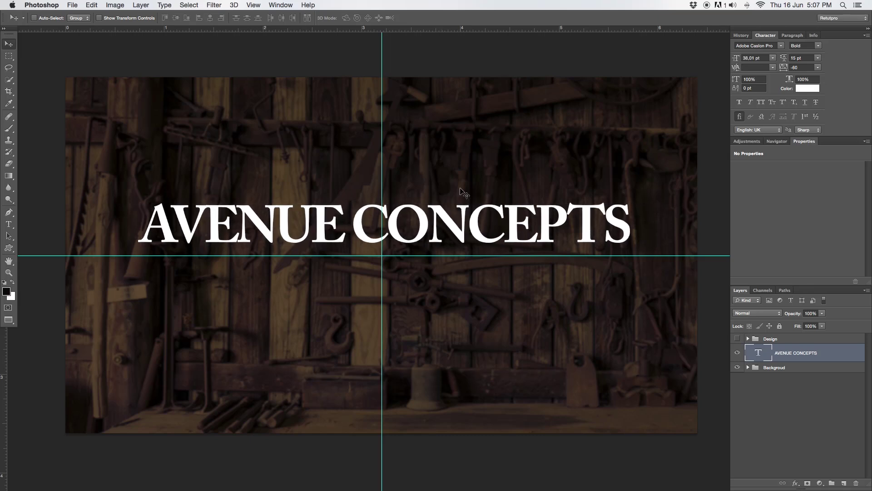
Create a 'the' text box in Hickory Jack with tracking 0
key("t")
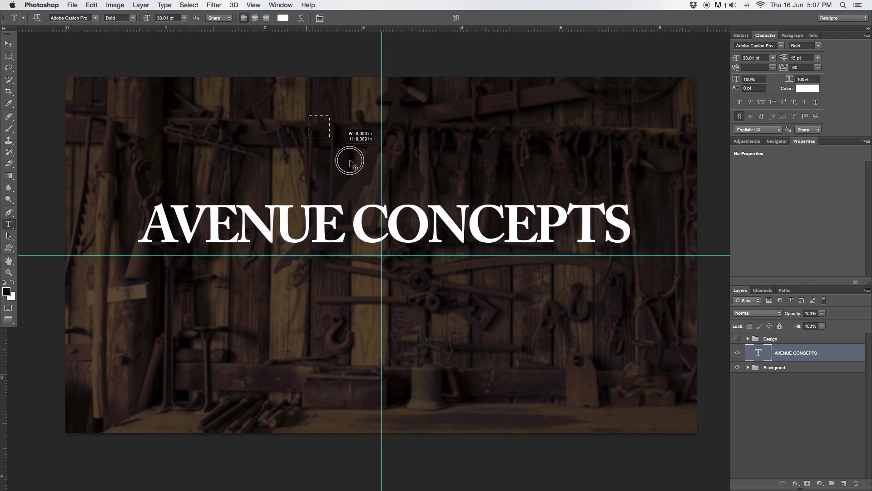
mouse_move(310, 117)
left_mouse_down()
mouse_move(481, 184)
mouse_move(490, 177)
left_mouse_up()
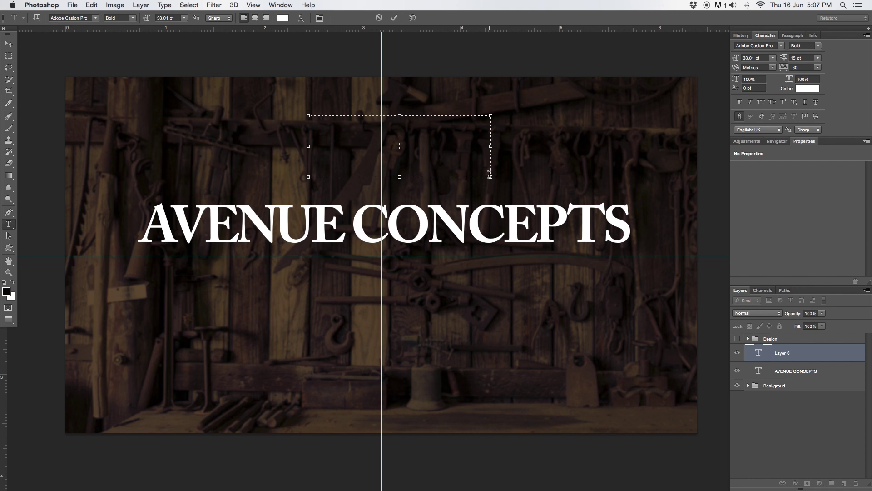
type("th")
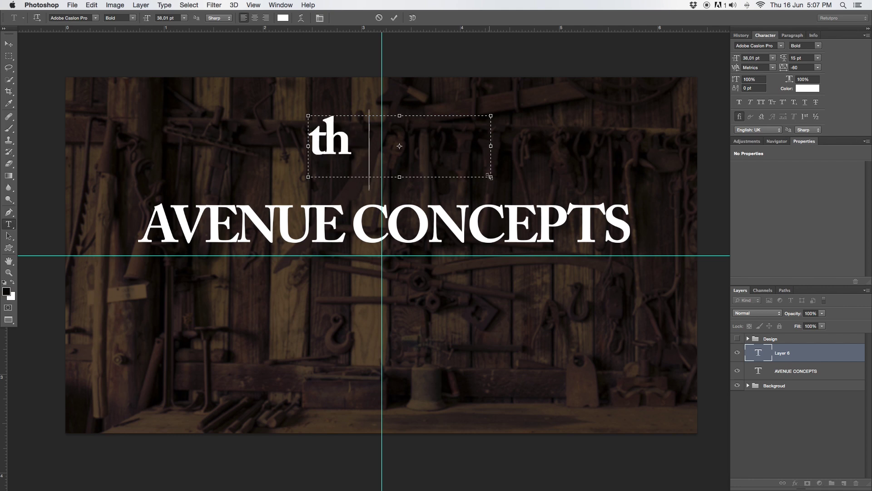
type("e")
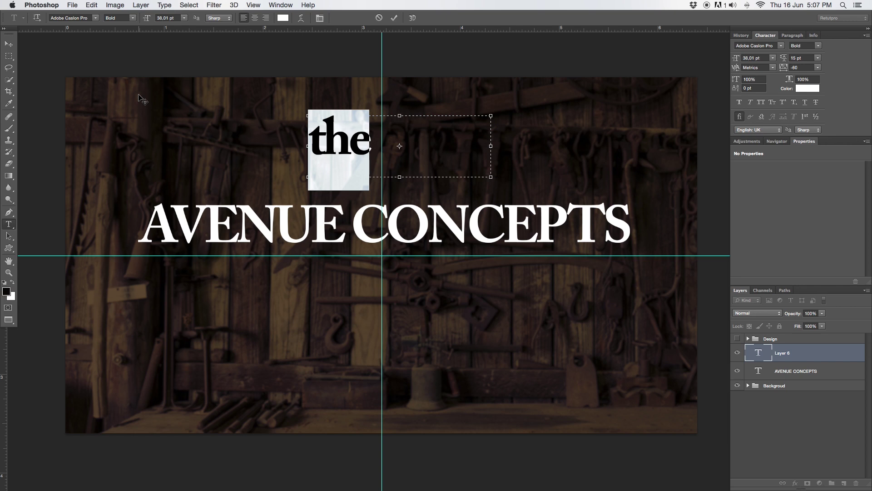
left_click(96, 18)
scroll(130, 68, "down", 5)
scroll(129, 68, "down", 5)
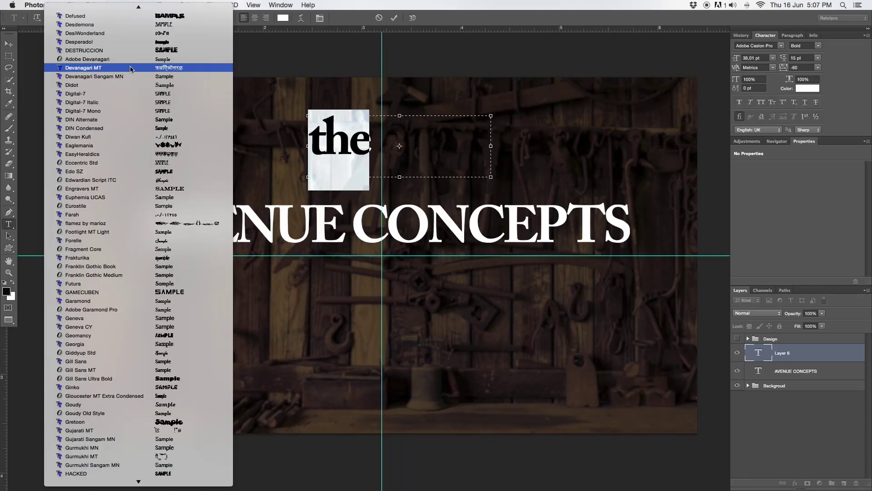
scroll(133, 314, "down", 5)
scroll(133, 341, "down", 5)
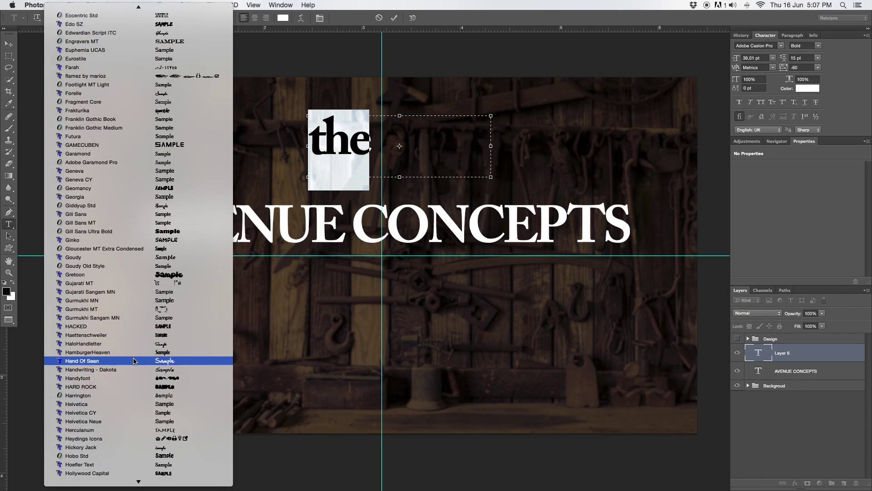
scroll(135, 361, "down", 5)
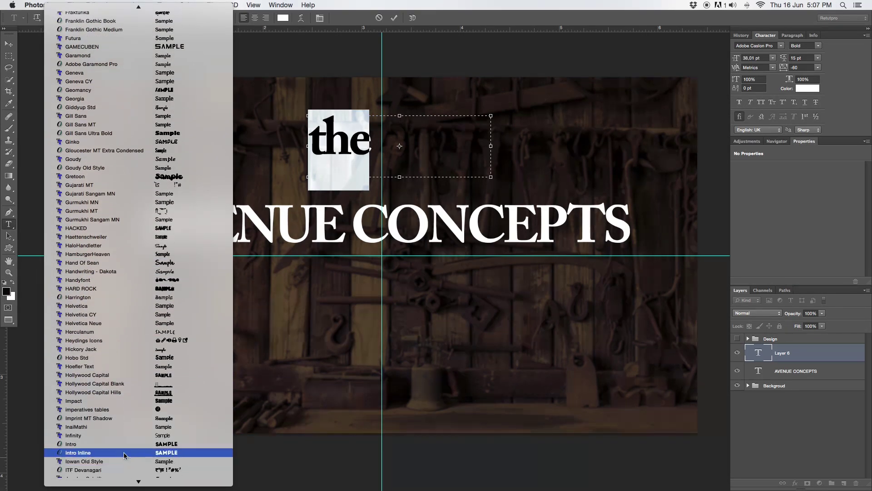
left_click(100, 350)
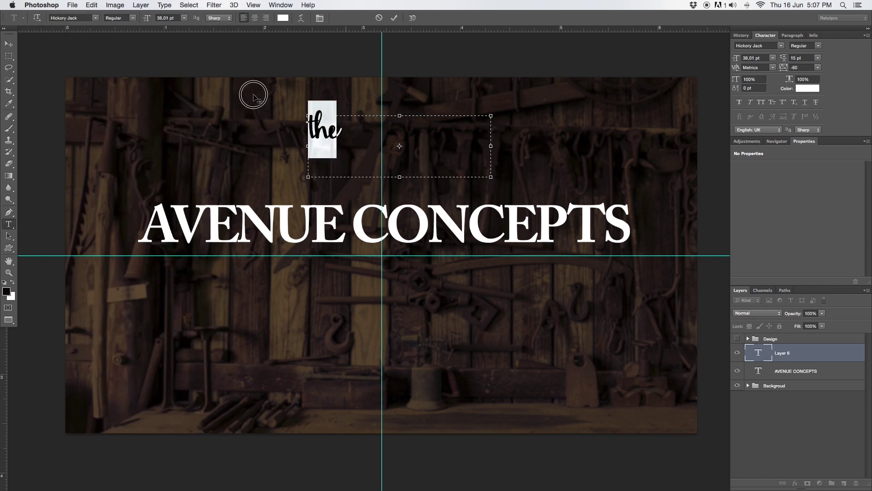
left_click(784, 67)
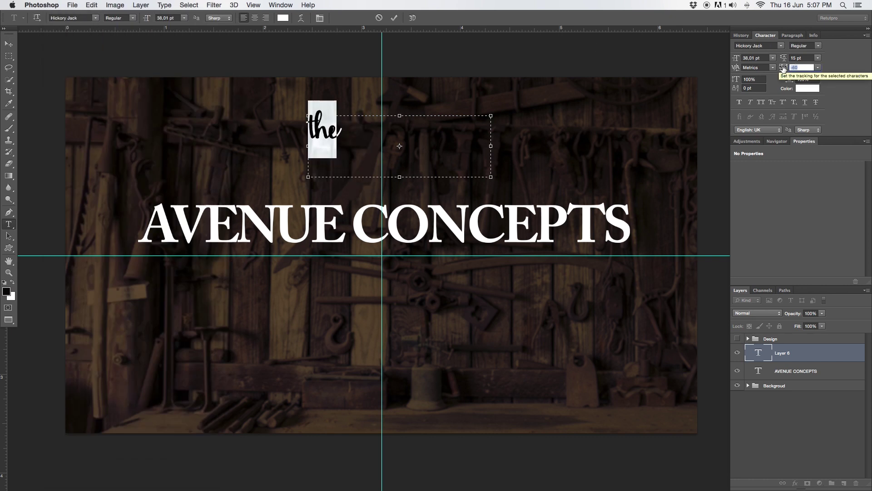
type("0")
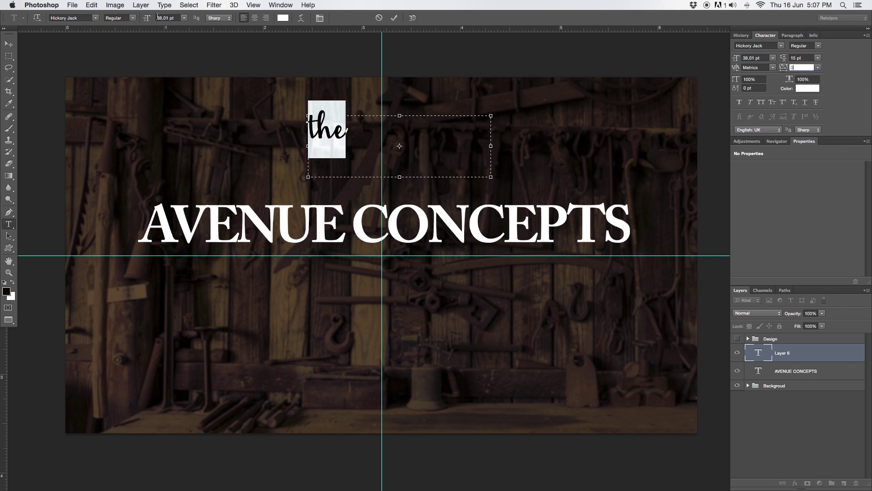
Set 'the' to 23 pt and centre it above the title on the guide
left_click(183, 18)
left_click(166, 18)
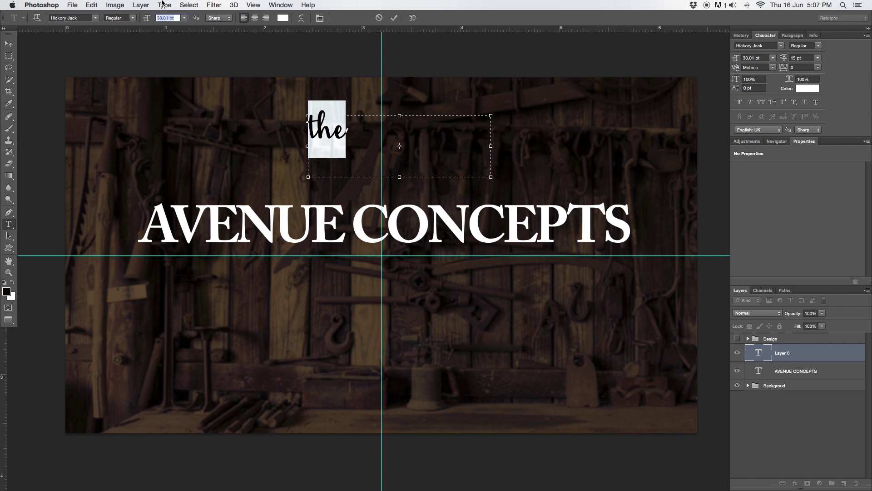
type("22")
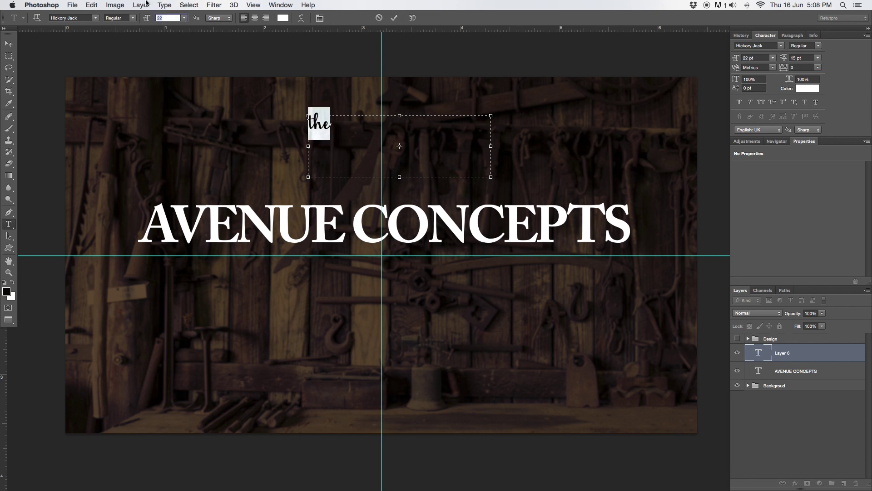
type("1")
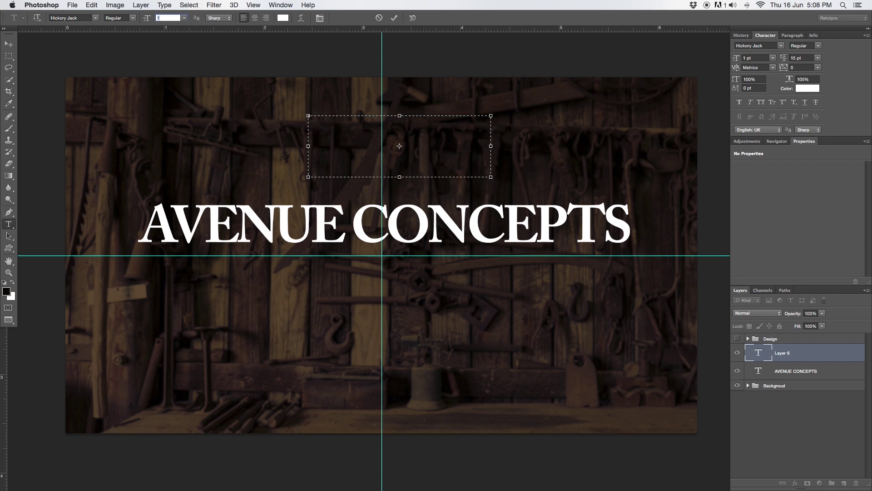
type("23")
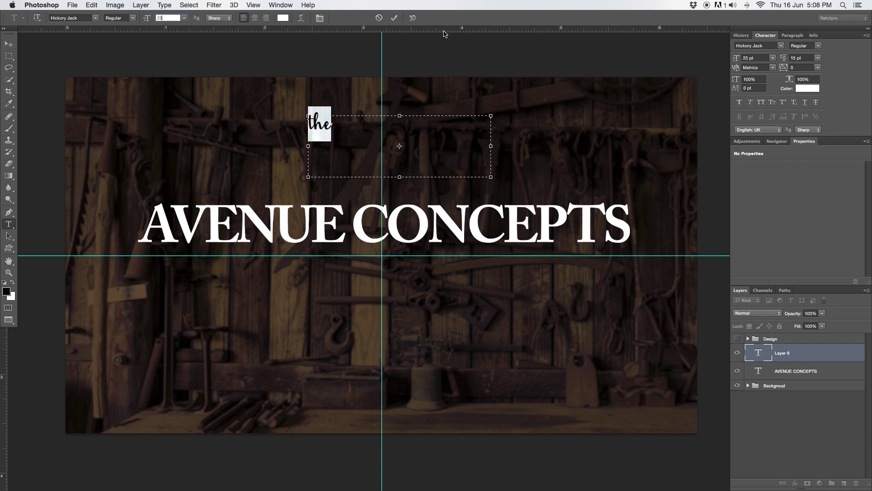
left_click(393, 18)
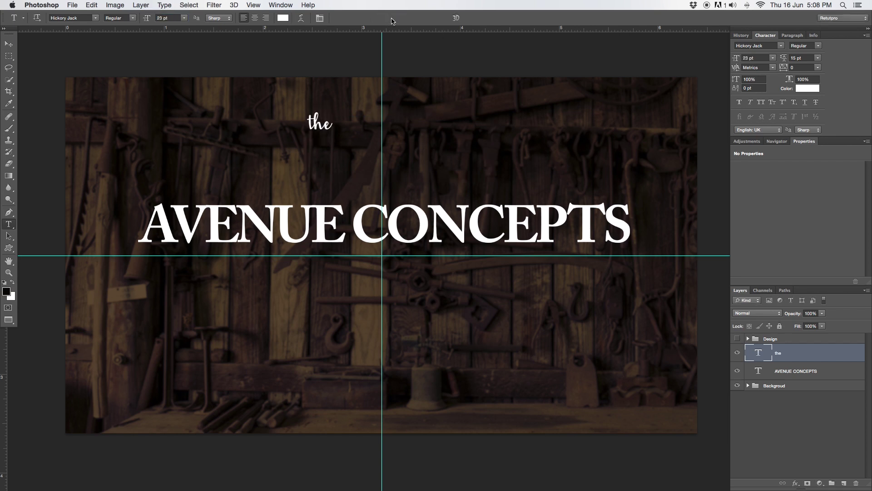
left_click(9, 45)
left_click_drag(321, 122, 381, 156)
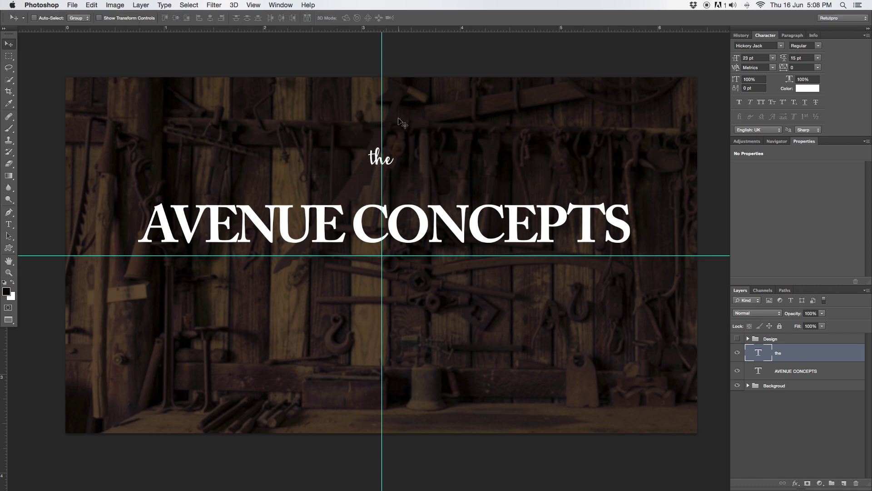
key("Down")
key("Down")
key("Down")
Duplicate 'the' below the title, retype it as 'Quality', and centre it on the guide
key("super+j")
mouse_move(373, 162)
left_mouse_down()
mouse_move(407, 349)
mouse_move(417, 347)
left_mouse_up()
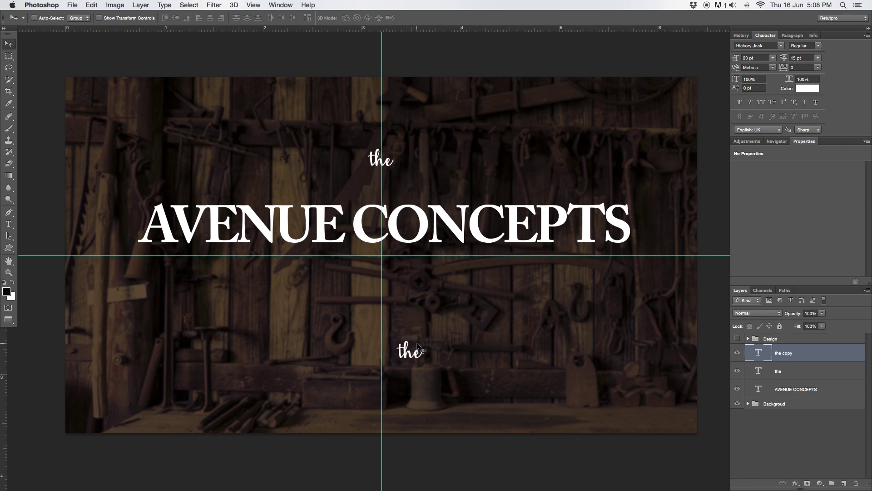
double_click(417, 346)
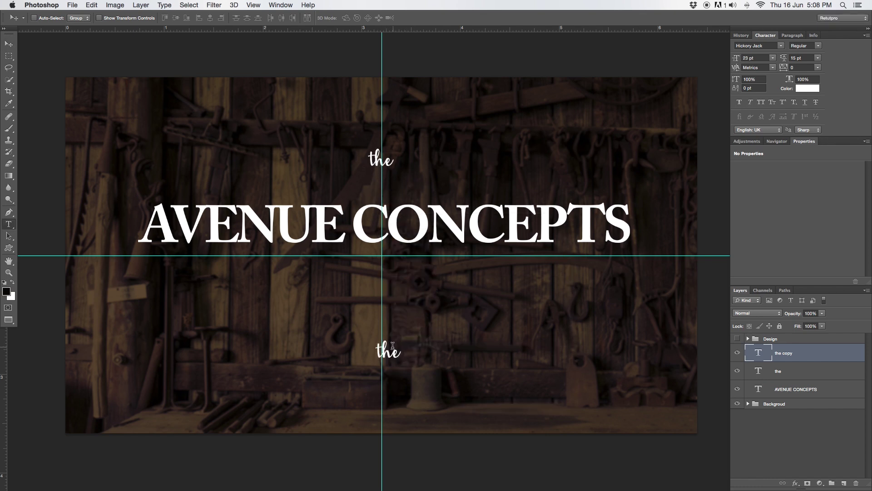
key("super+a")
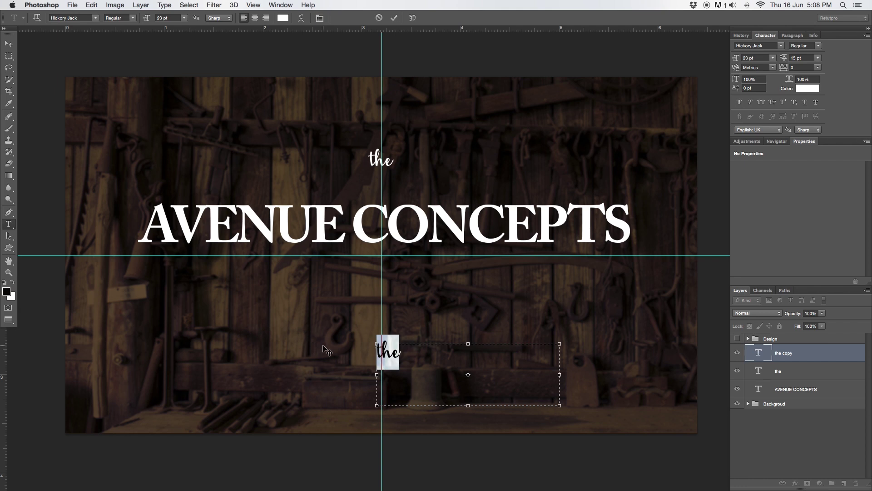
type("L")
type("u")
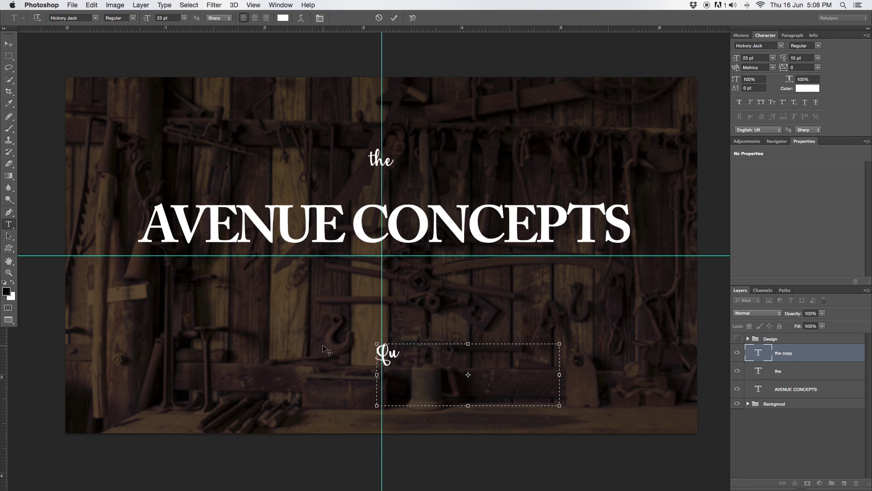
type("li")
type("ty")
key("ctrl+a")
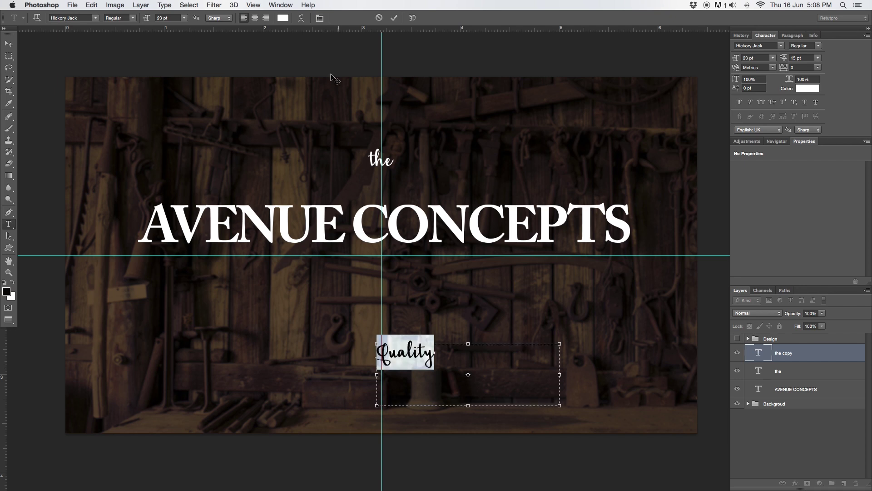
left_click(394, 18)
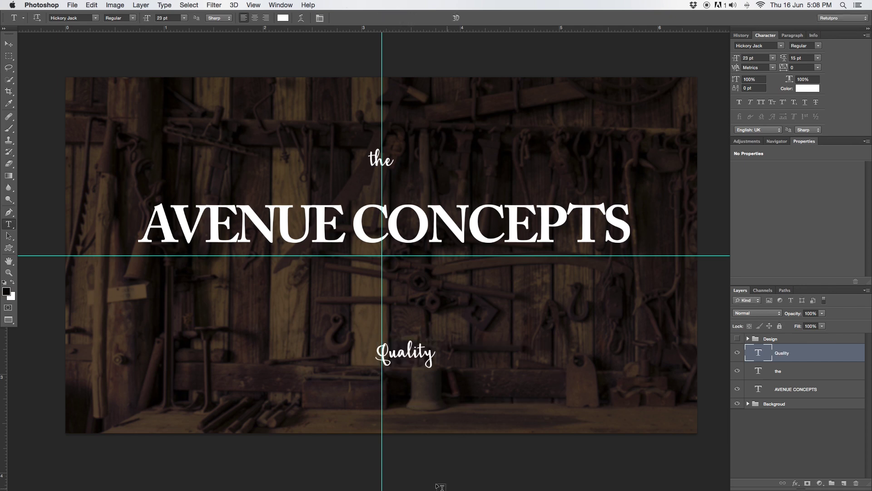
key("v")
left_click_drag(431, 358, 409, 349)
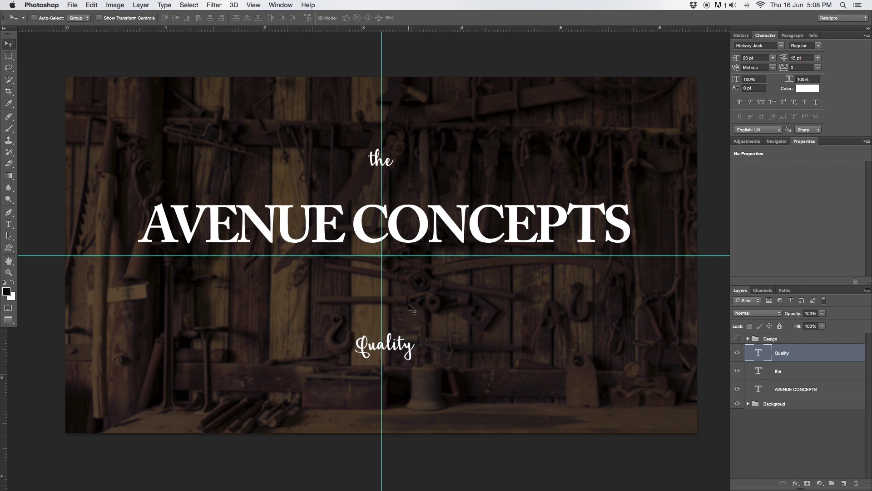
key("Left")
key("Left")
key("Left")
key("Left")
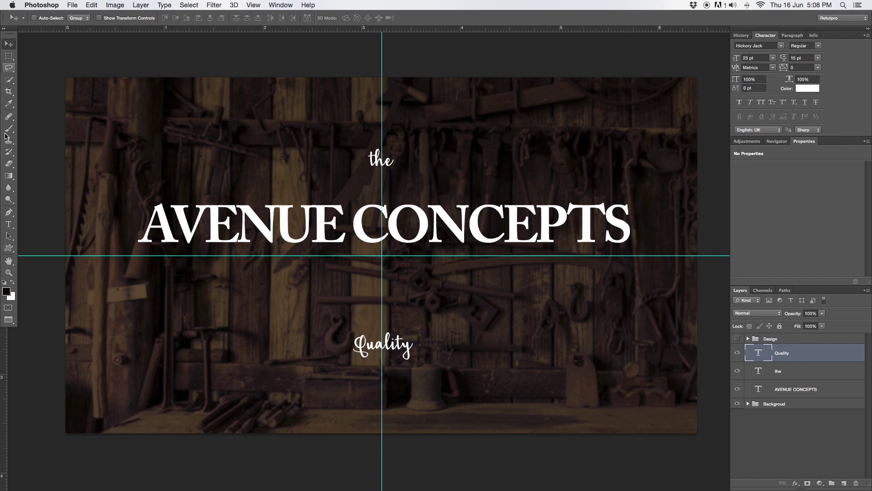
Choose the curved ribbon banner shape from the Custom Shape picker
left_click(11, 248)
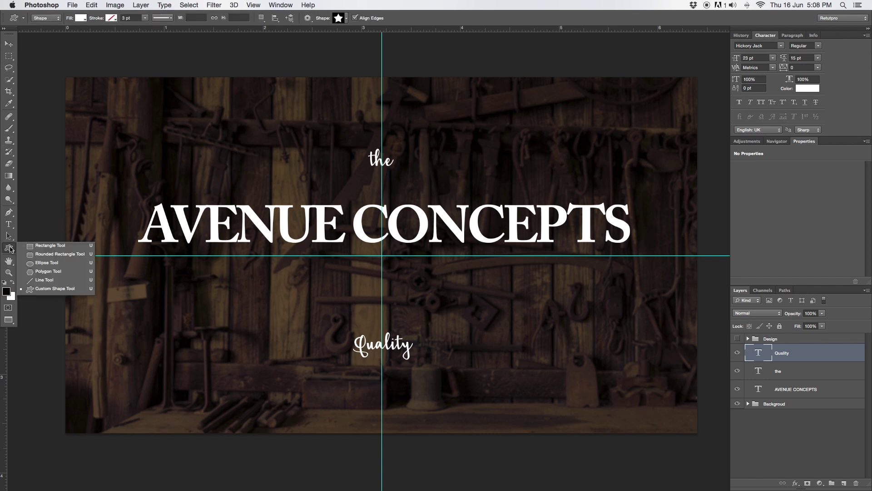
left_click(42, 289)
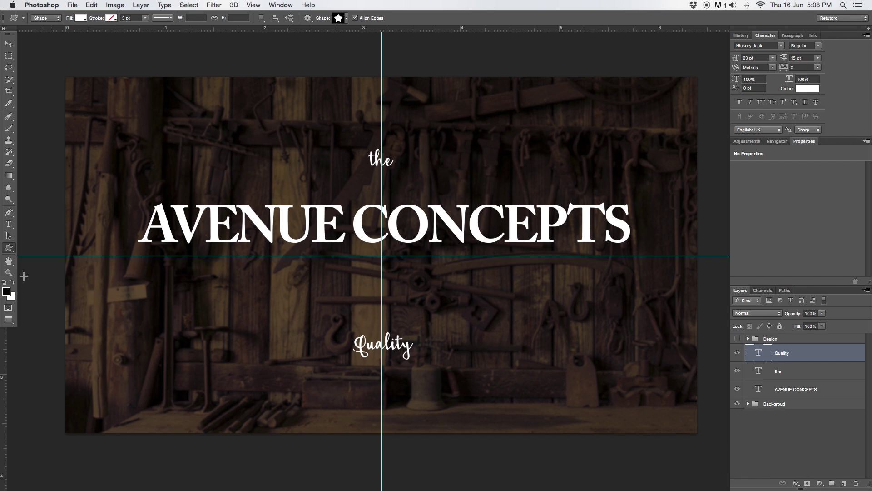
left_click(347, 19)
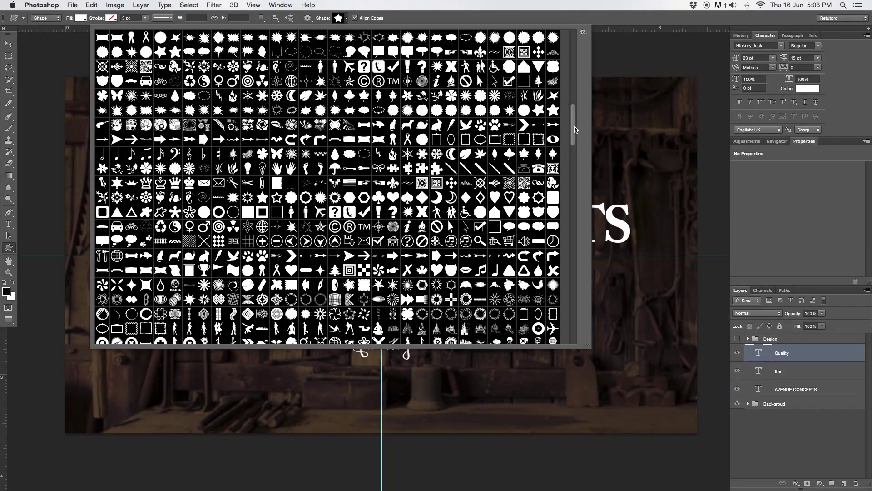
left_click_drag(573, 132, 572, 334)
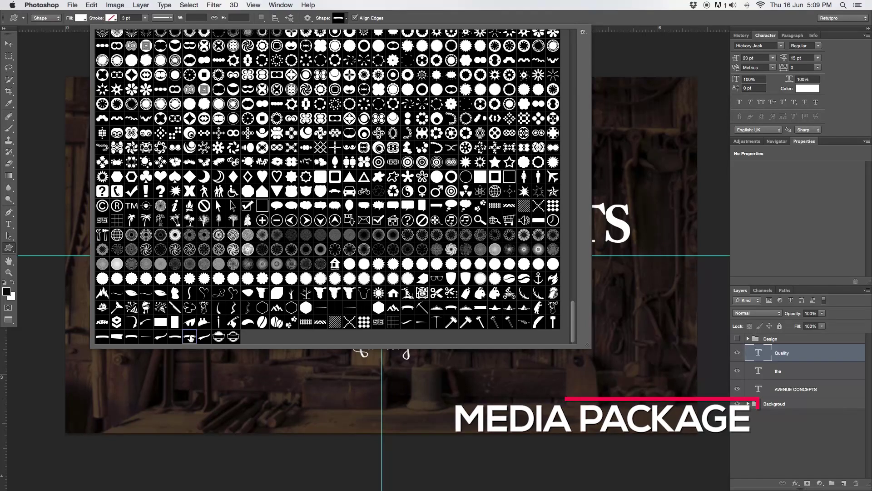
key("Return")
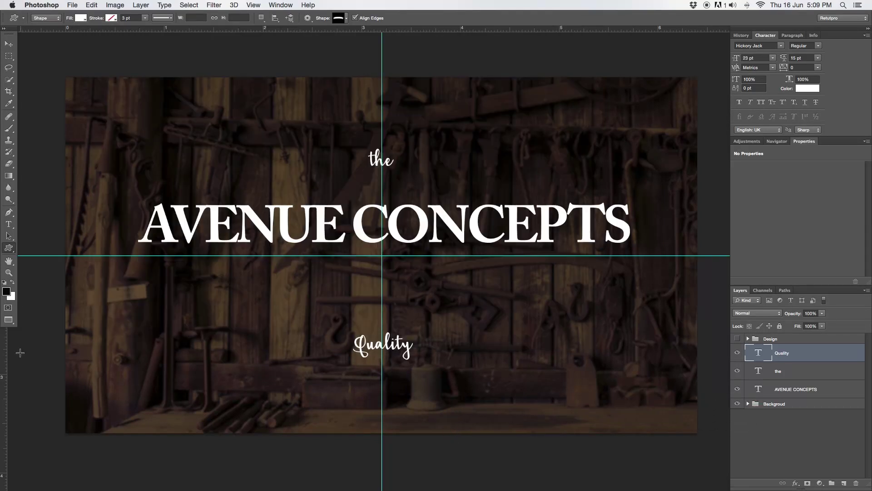
Add three vertical guides across the canvas from the left ruler
left_click(8, 45)
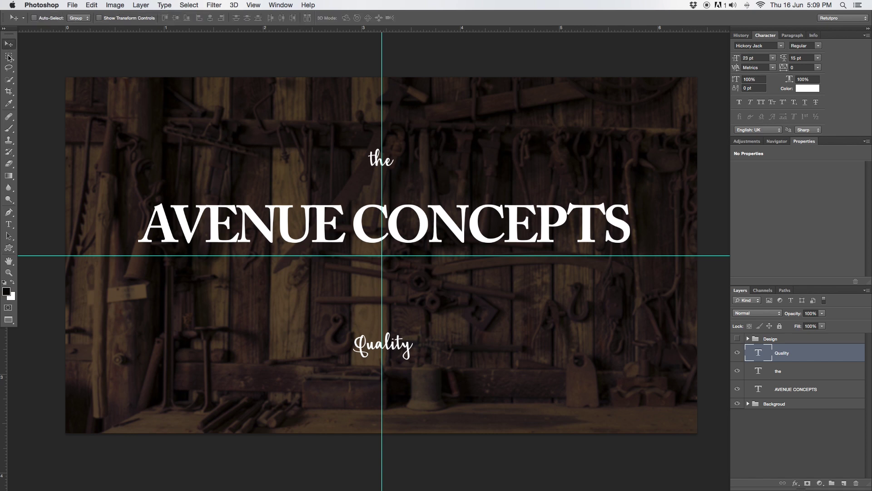
mouse_move(13, 336)
left_mouse_down()
mouse_move(114, 325)
mouse_move(227, 297)
left_mouse_up()
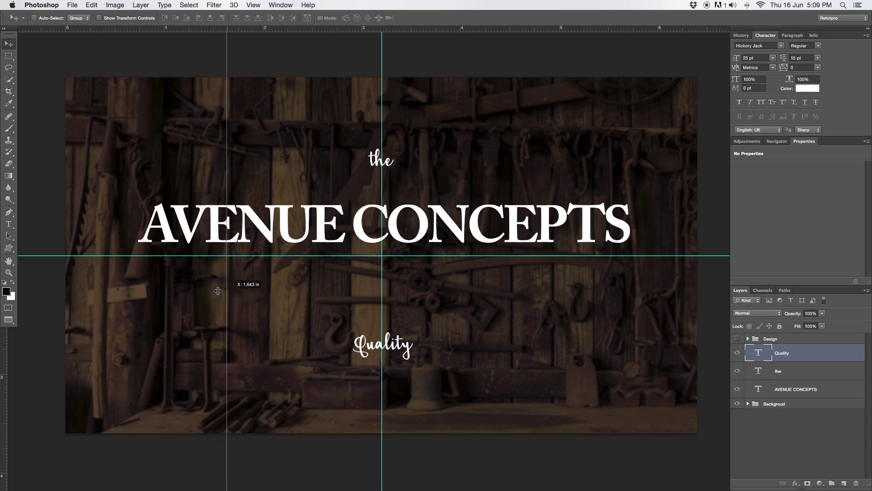
mouse_move(12, 341)
left_mouse_down()
mouse_move(403, 323)
mouse_move(317, 323)
left_mouse_up()
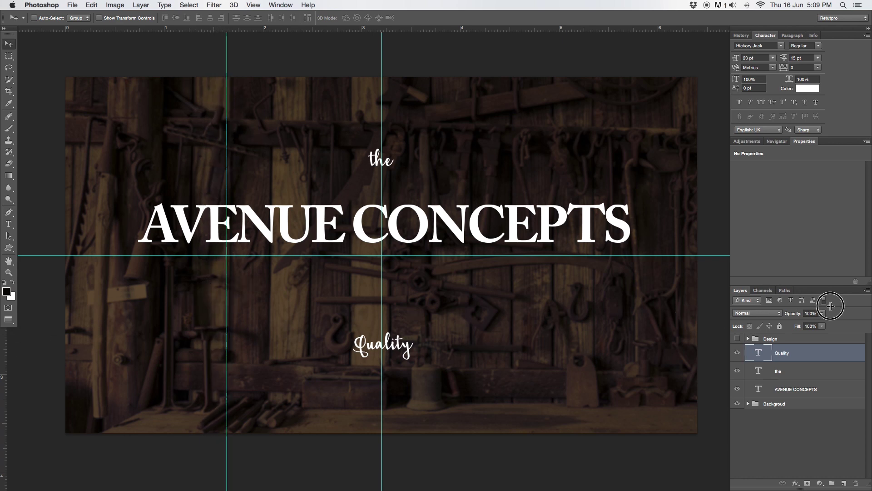
left_click_drag(13, 334, 555, 304)
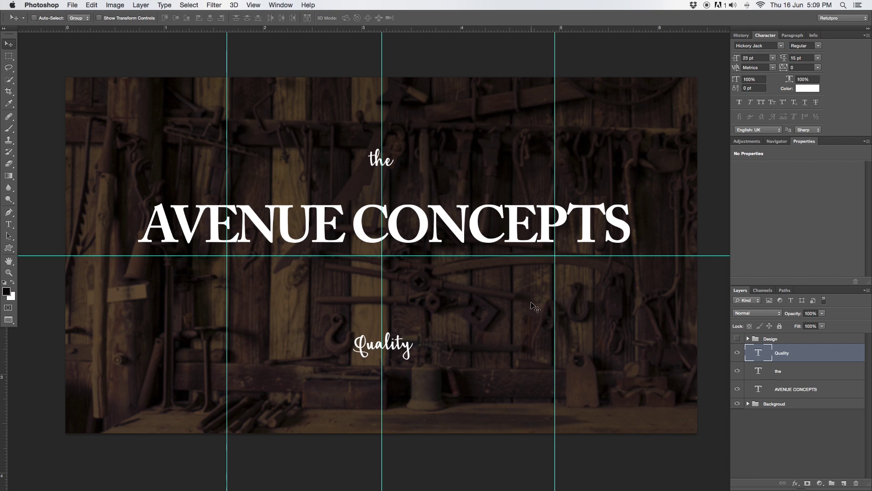
Draw the white ribbon banner below the title, spanning the guides
key("u")
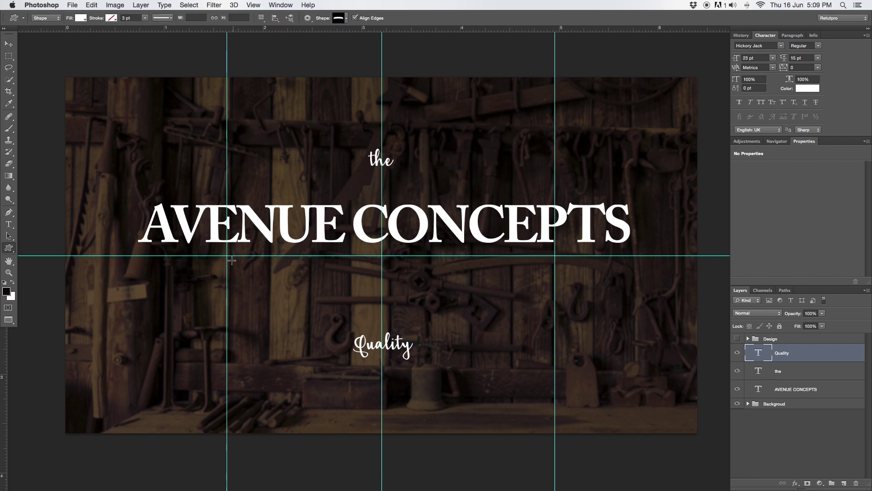
left_click_drag(228, 271, 541, 345)
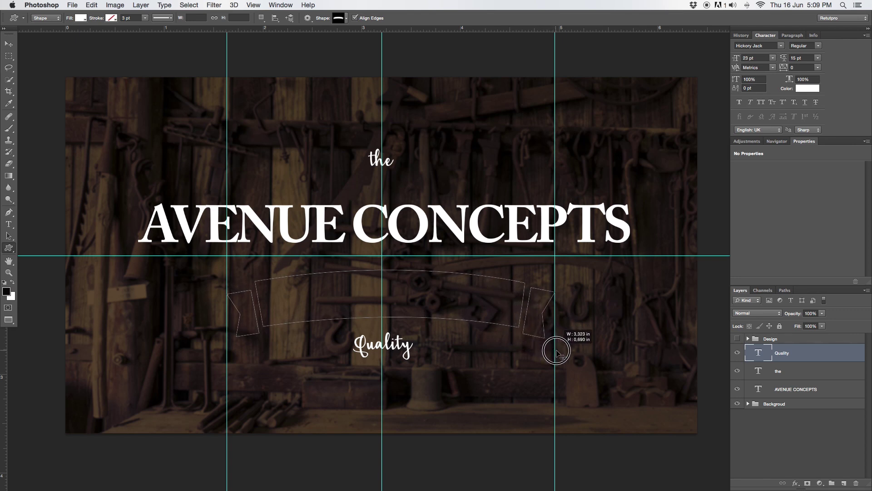
left_click_drag(541, 345, 558, 351)
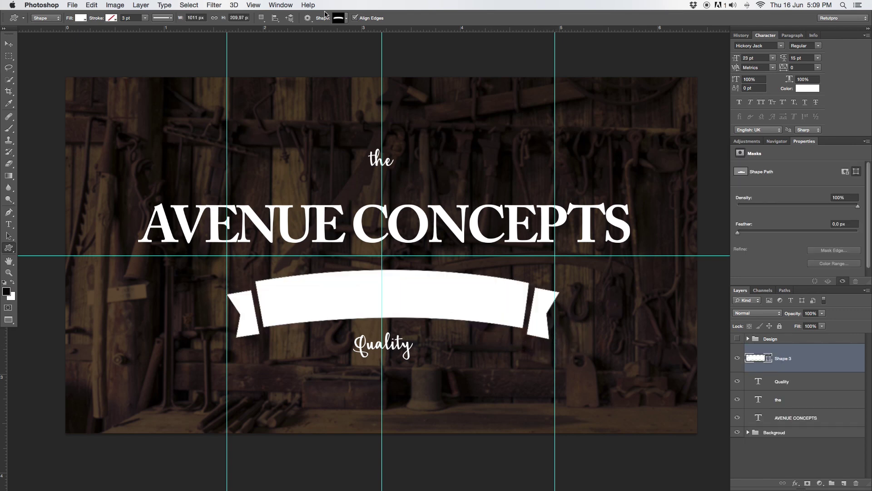
Fine-tune the banner's position with the Move tool and arrow-key nudges
key("v")
left_click_drag(473, 297, 468, 293)
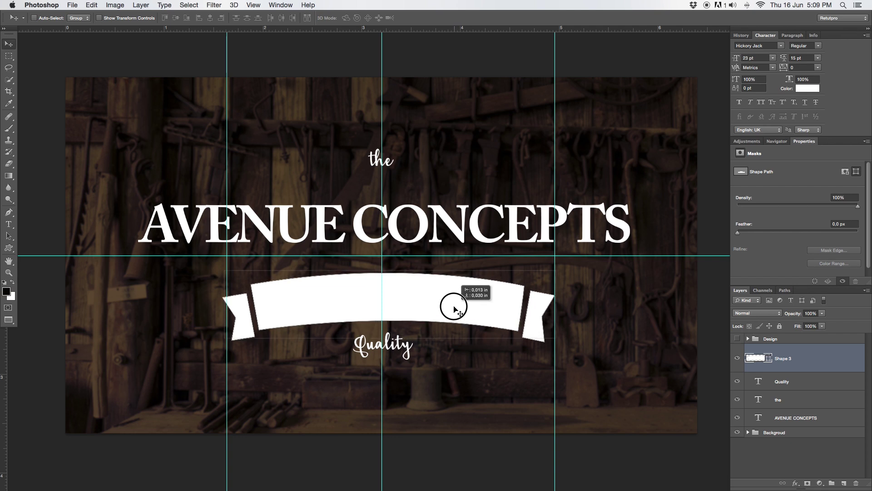
key("Right")
key("Down")
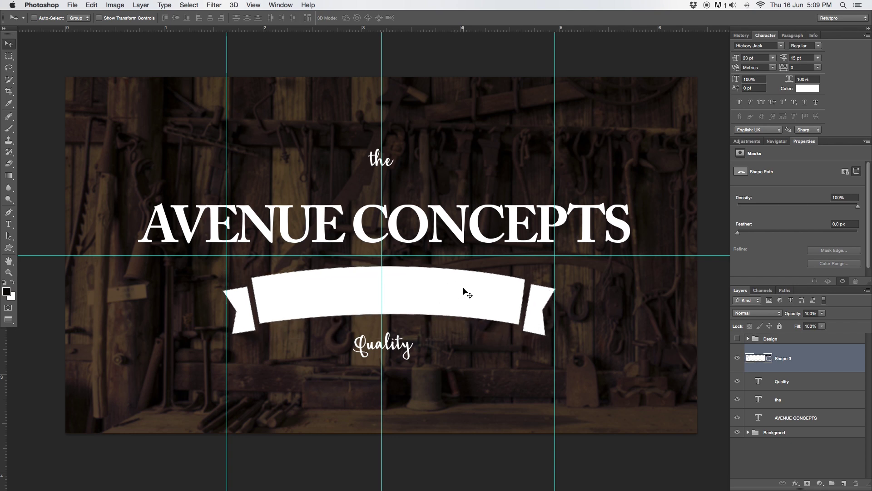
key("Left")
key("Left")
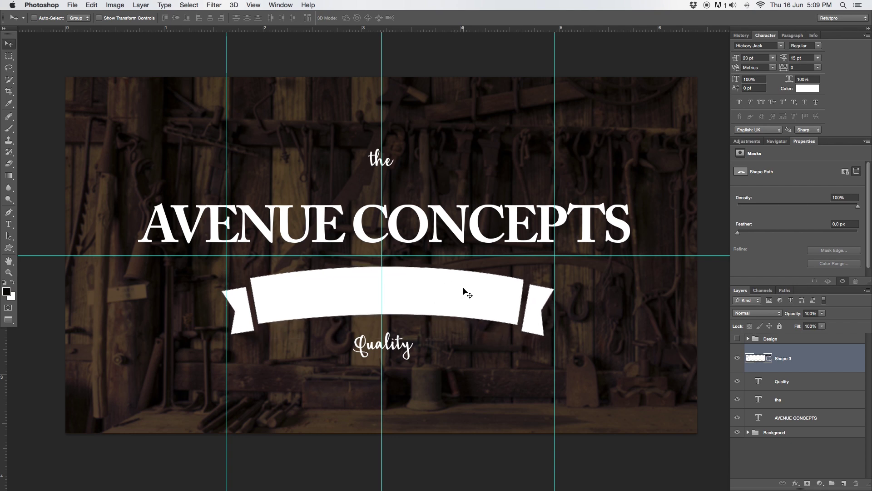
key("Up")
key("Up")
key("Left")
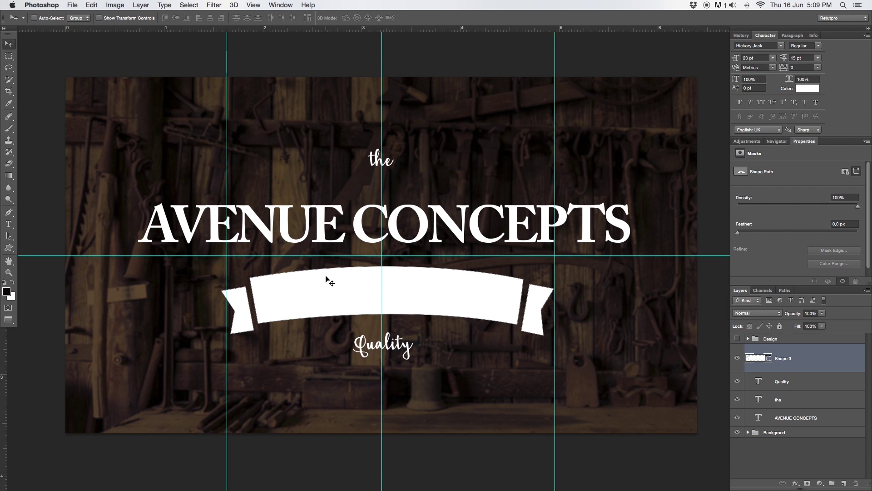
Clear all guides via the View menu and drag the ribbon banner slightly higher
left_click(254, 5)
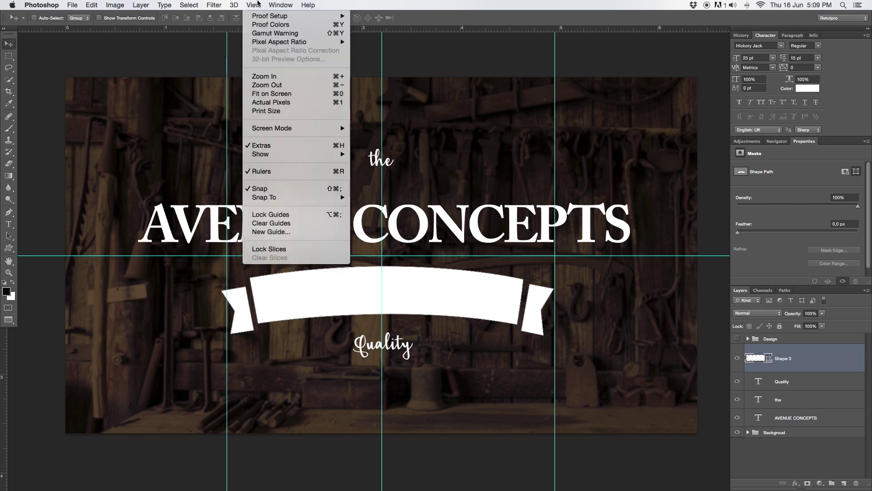
left_click(271, 223)
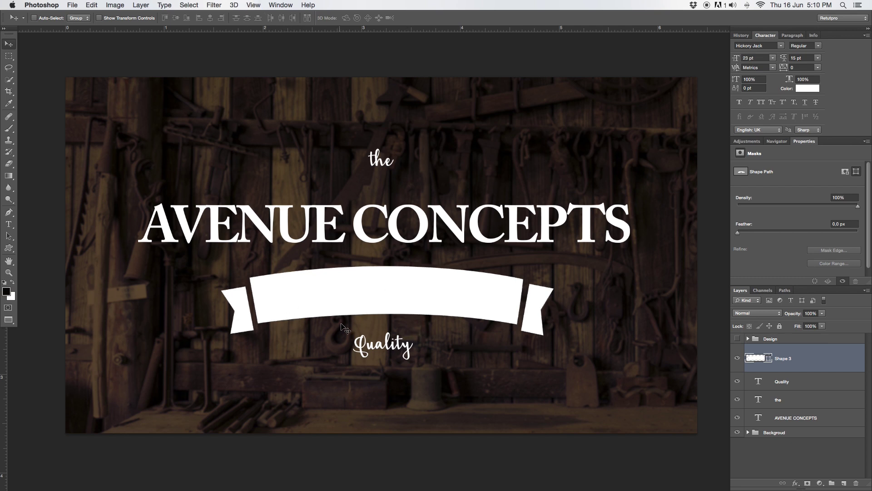
left_click_drag(368, 307, 366, 301)
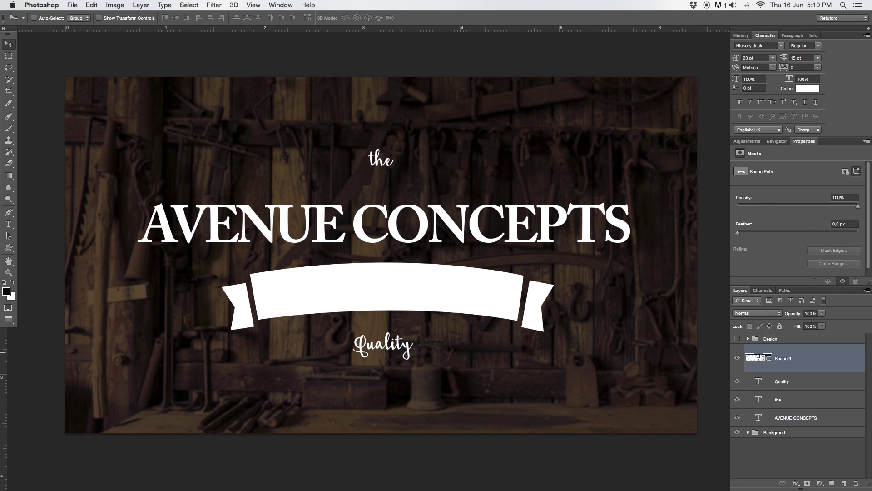
Set the ribbon banner to no fill with a white 2 pt stroke
left_click(10, 249)
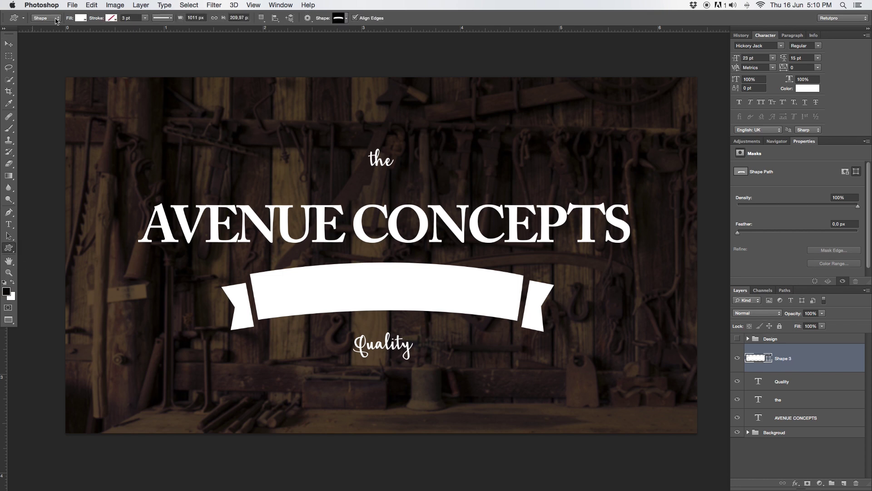
left_click(79, 18)
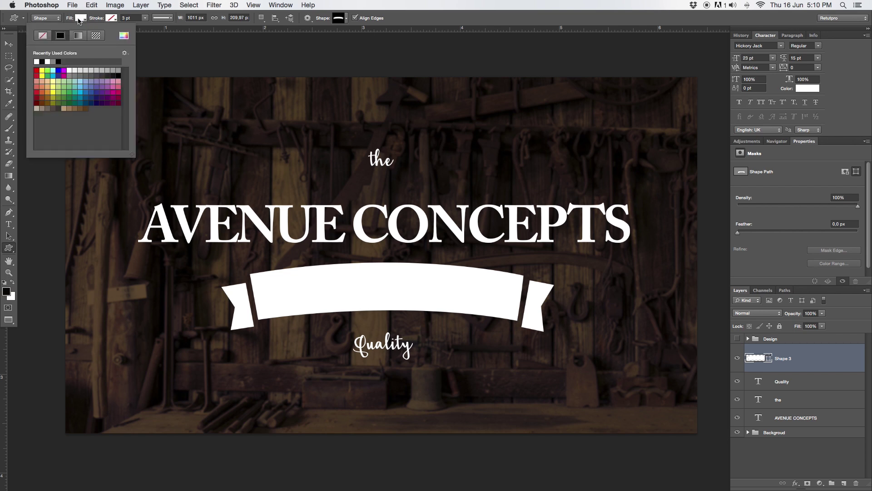
left_click(42, 36)
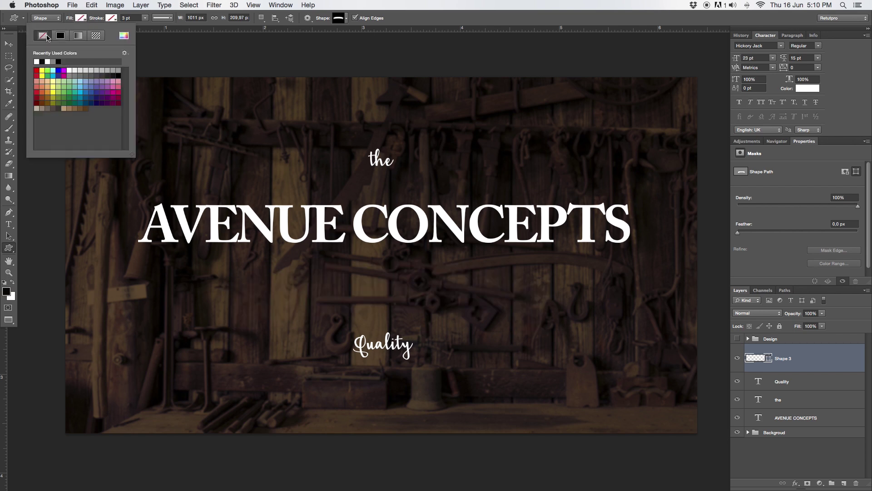
left_click(111, 18)
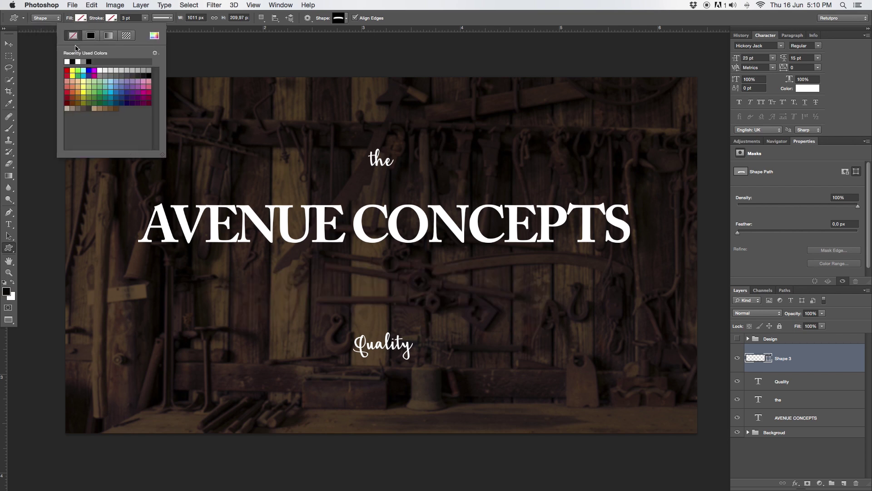
left_click(67, 62)
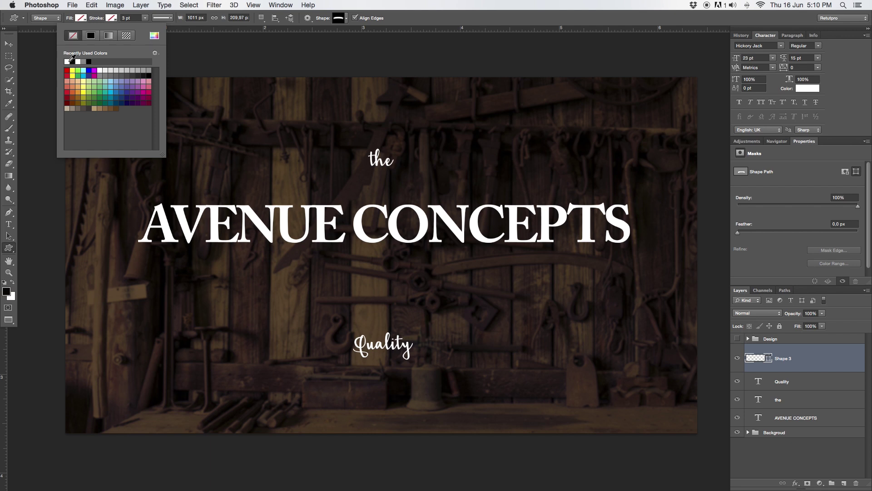
double_click(126, 18)
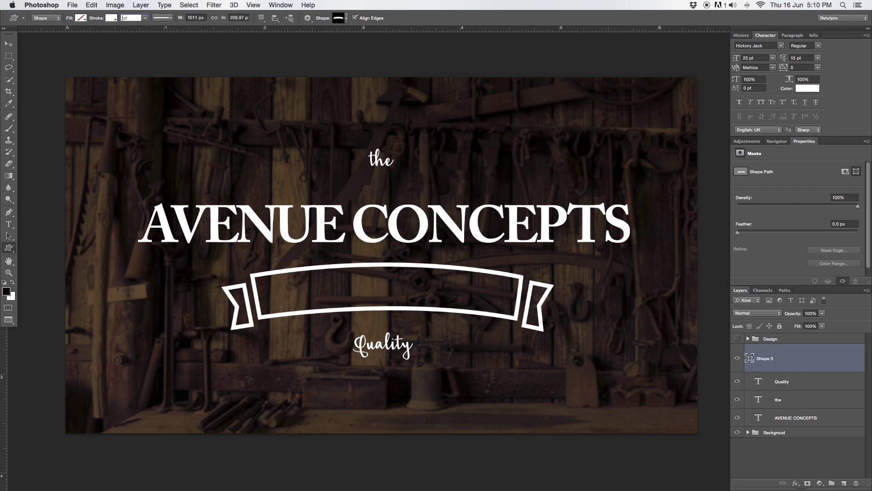
type("2")
key("Return")
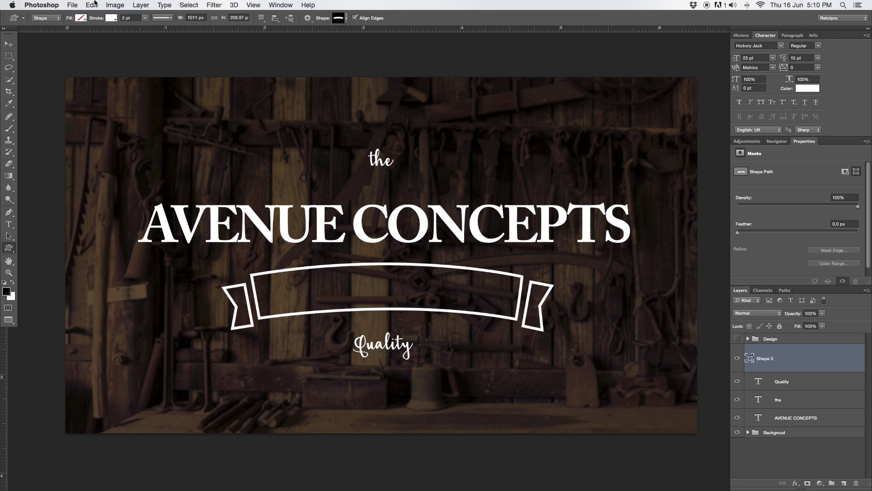
double_click(125, 18)
key("Return")
key("v")
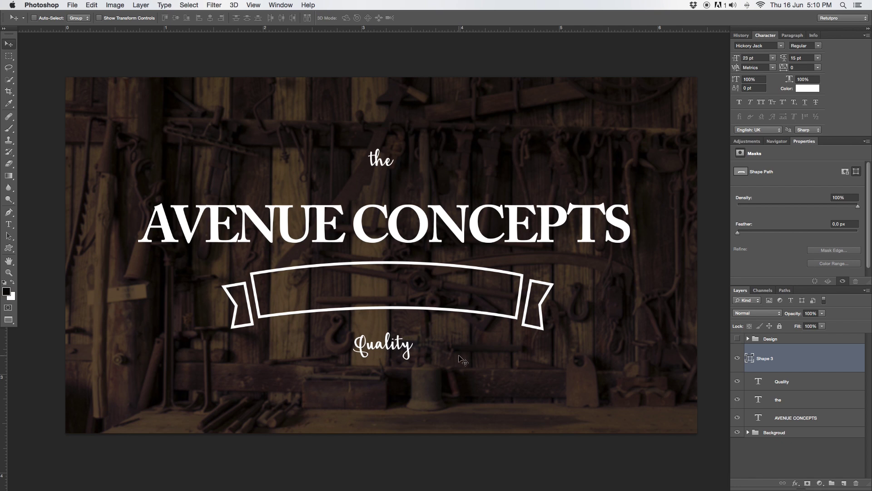
Nudge the Quality text layer up slightly
key("t")
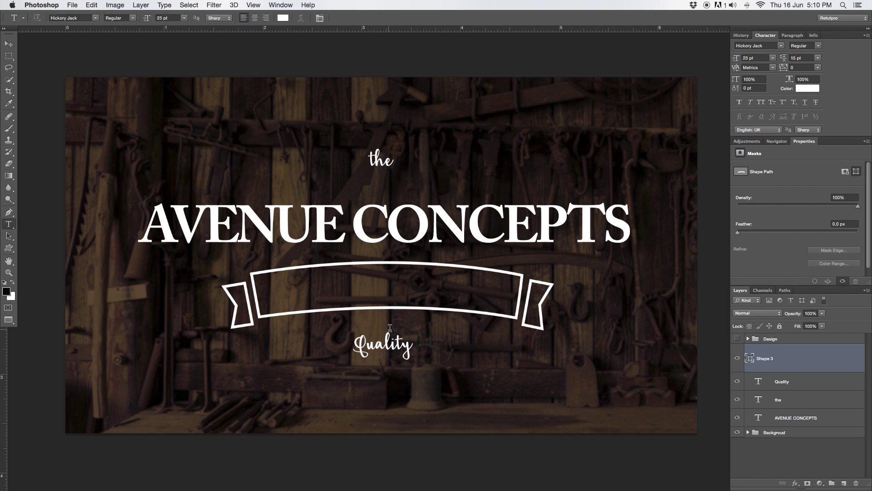
left_click(391, 334)
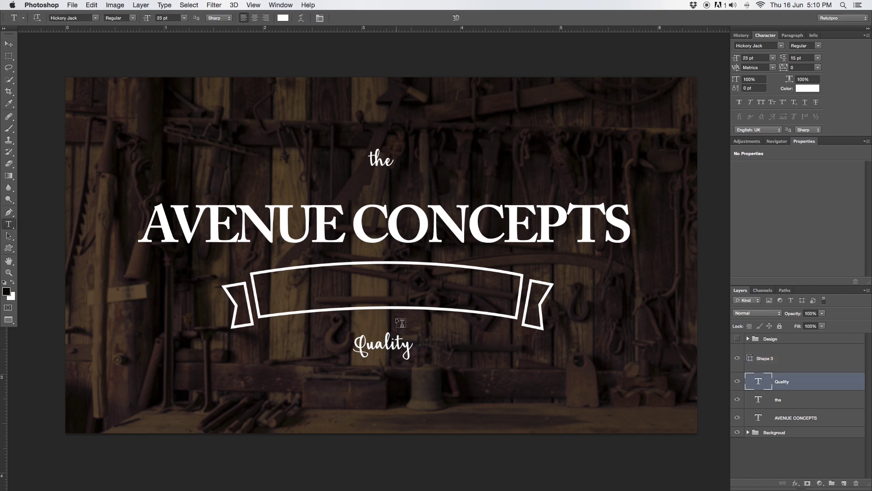
key("v")
key("Up")
key("Up")
key("Up")
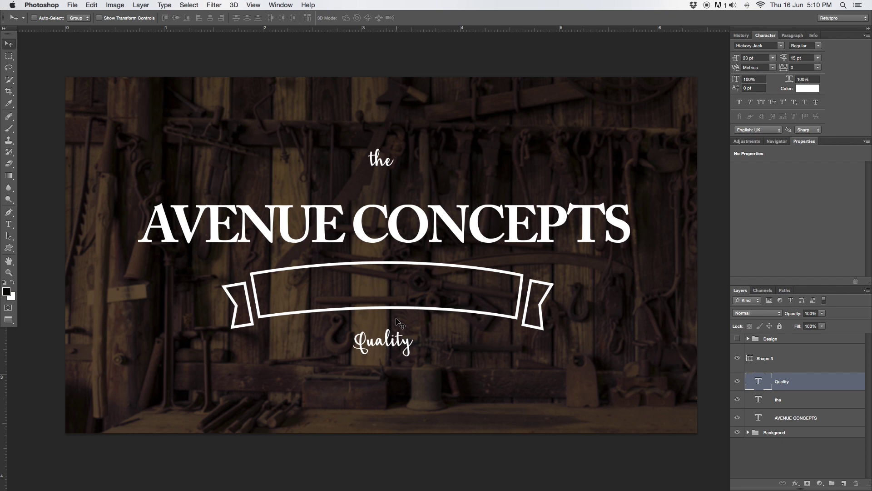
Draw a thin tapered line custom shape to the right of Quality
key("u")
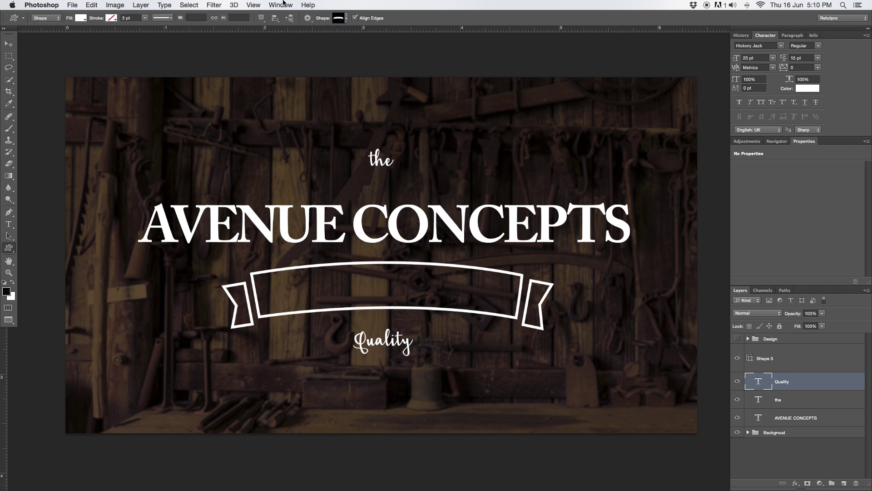
left_click(347, 18)
scroll(327, 178, "down", 5)
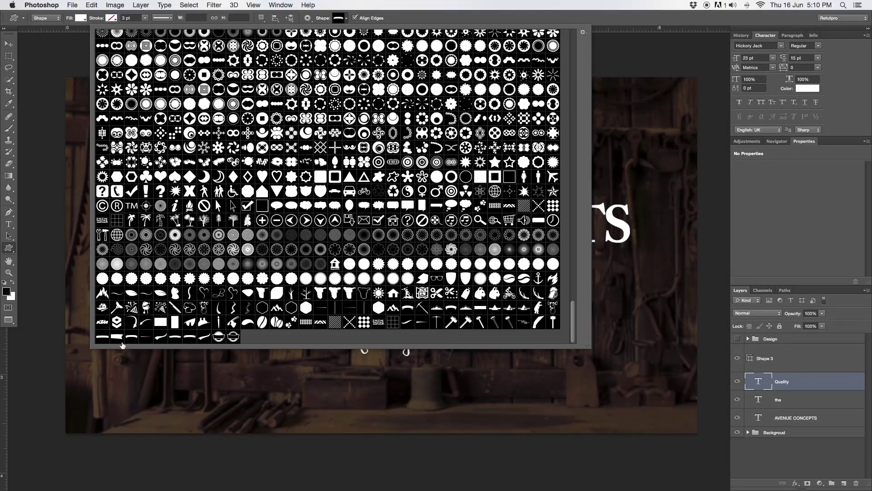
left_click(147, 339)
left_click(145, 339)
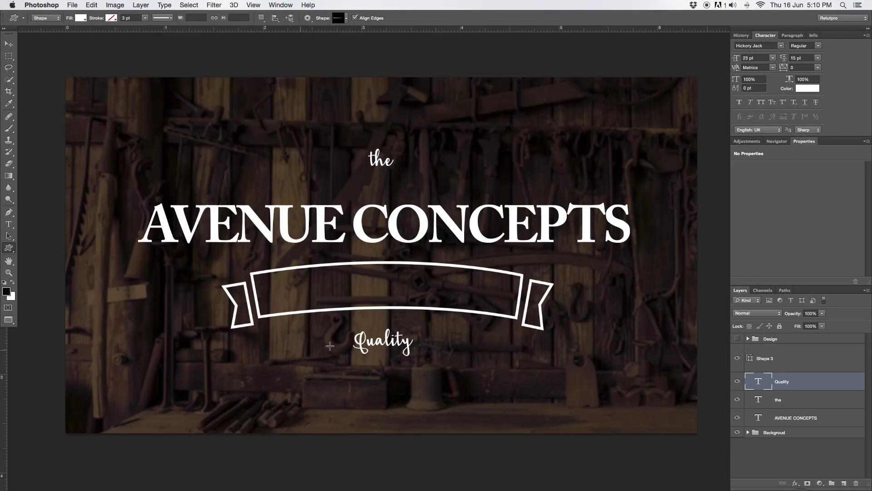
left_click_drag(428, 341, 499, 354)
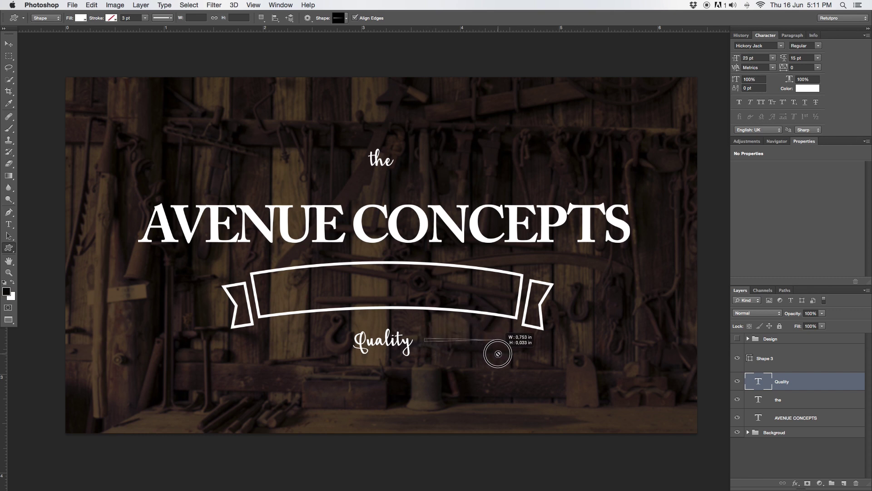
left_click_drag(498, 354, 498, 353)
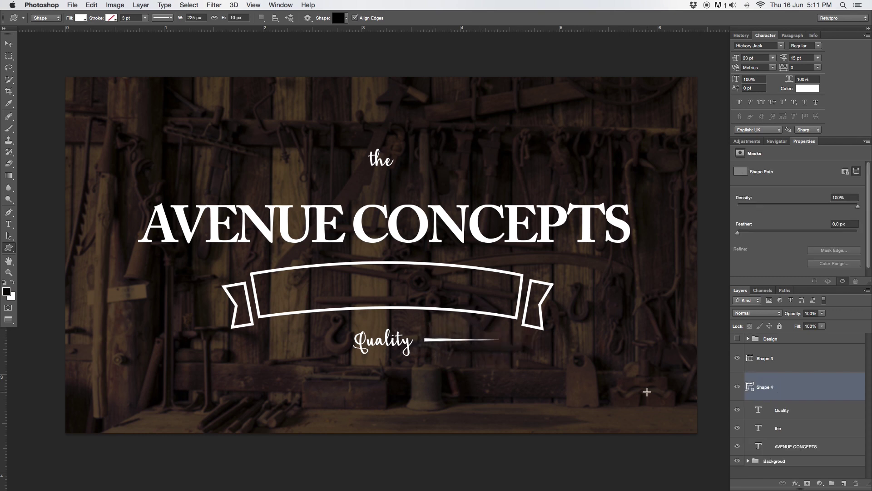
Duplicate the line, flip the copy, and place it left of Quality
key("v")
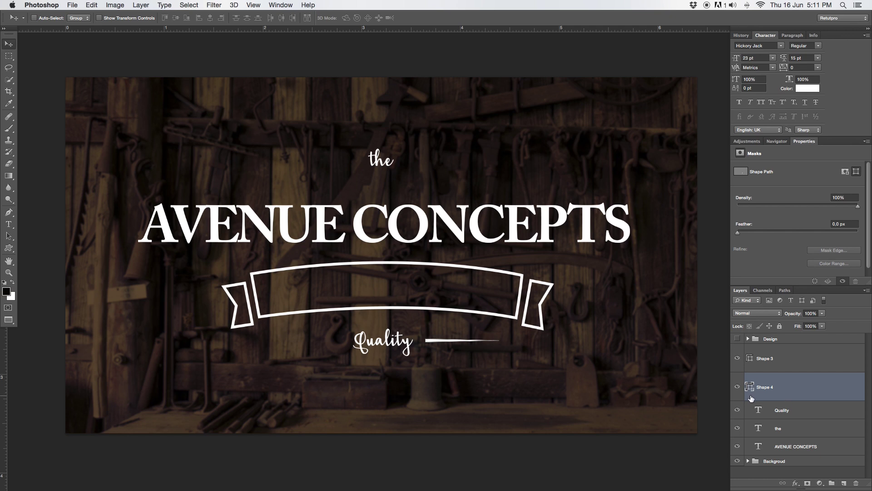
key("ctrl+j")
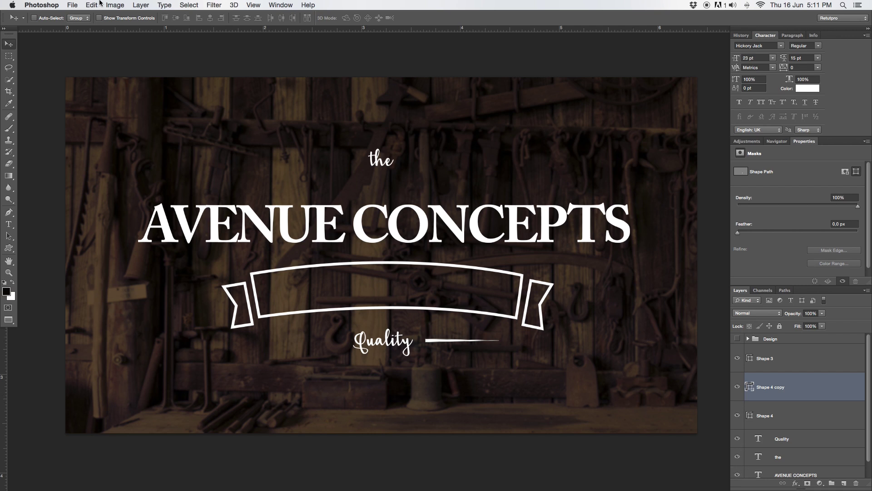
left_click(73, 5)
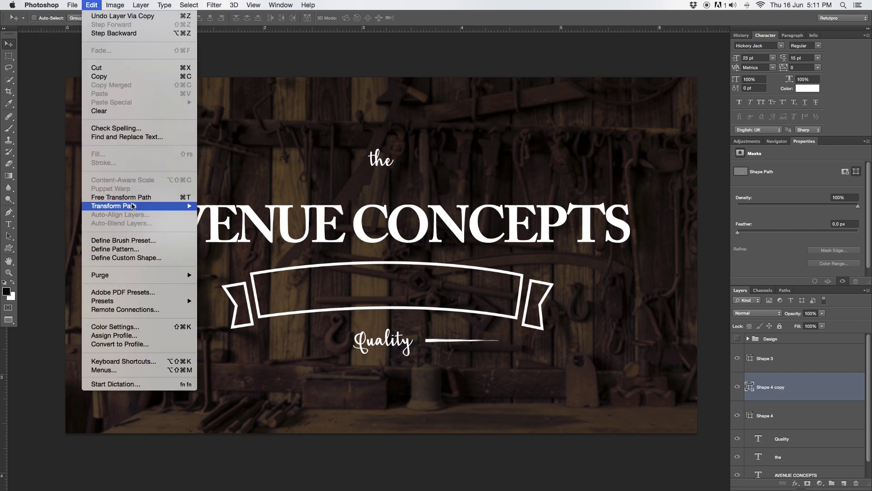
mouse_move(114, 206)
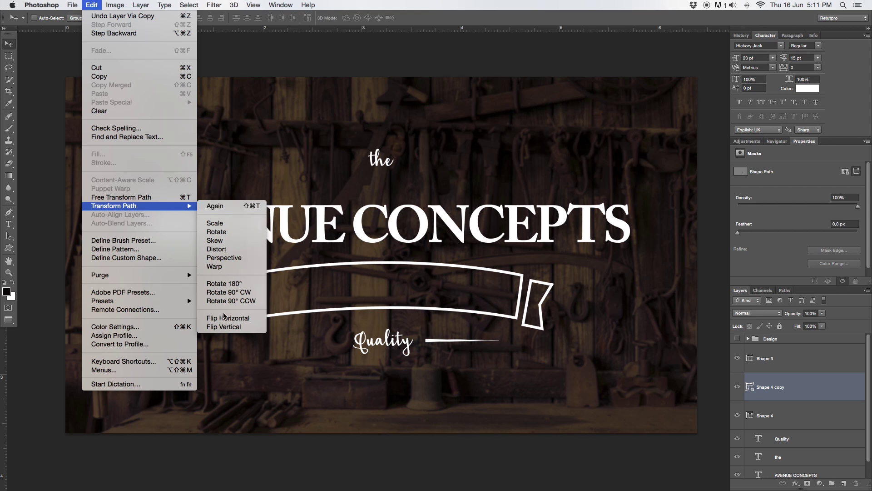
left_click(225, 319)
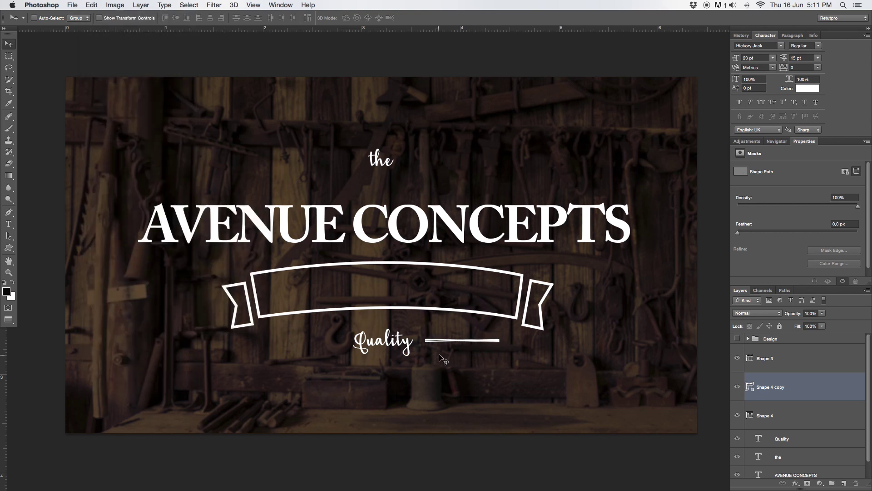
left_click_drag(455, 341, 302, 354)
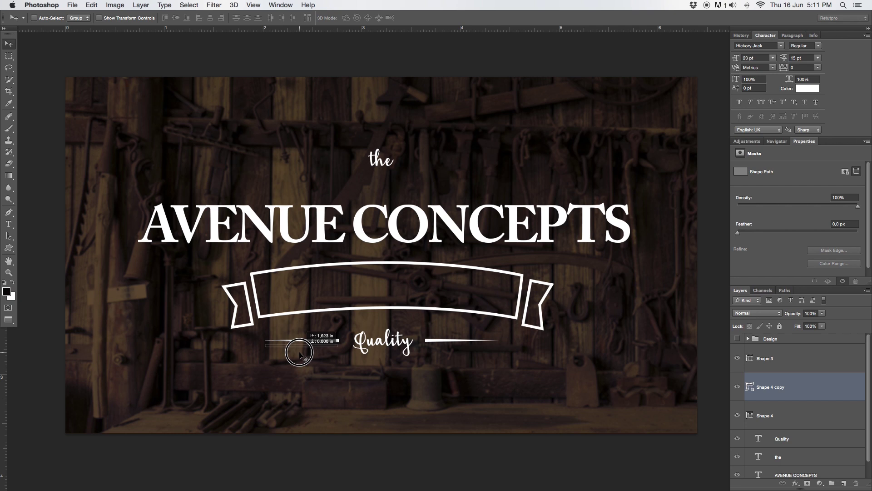
left_click_drag(302, 355, 303, 354)
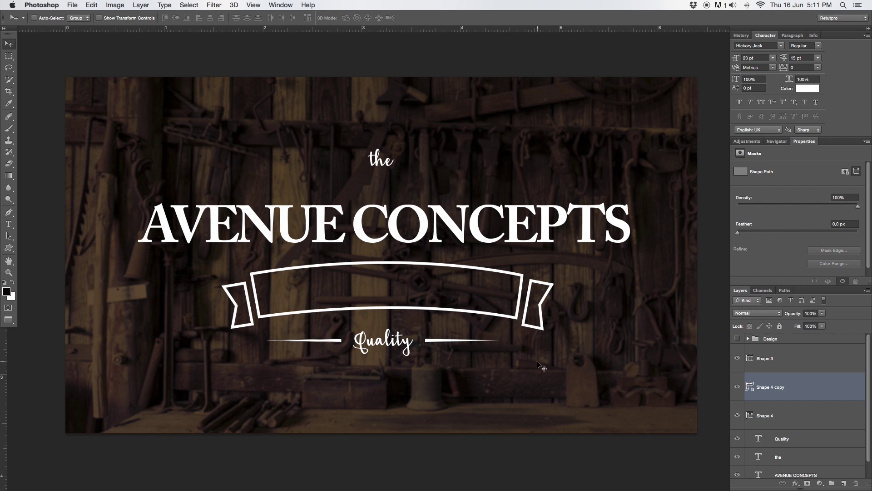
left_click(802, 415, "shift")
Group Quality with both side lines and name the group 'Slogan'
left_click(807, 440, "shift")
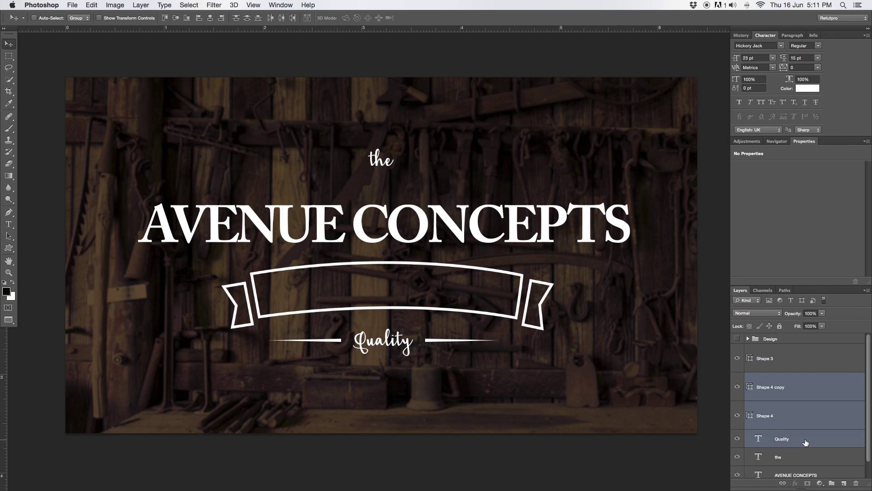
key("super+g")
double_click(774, 378)
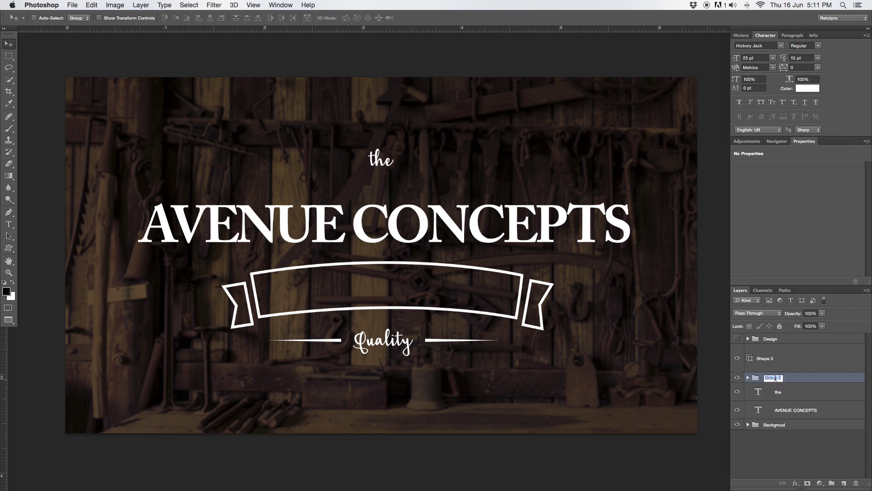
key("BackSpace")
key("Return")
Nudge the Slogan group slightly up and to the right
key("Right")
key("Right")
key("Up")
key("Up")
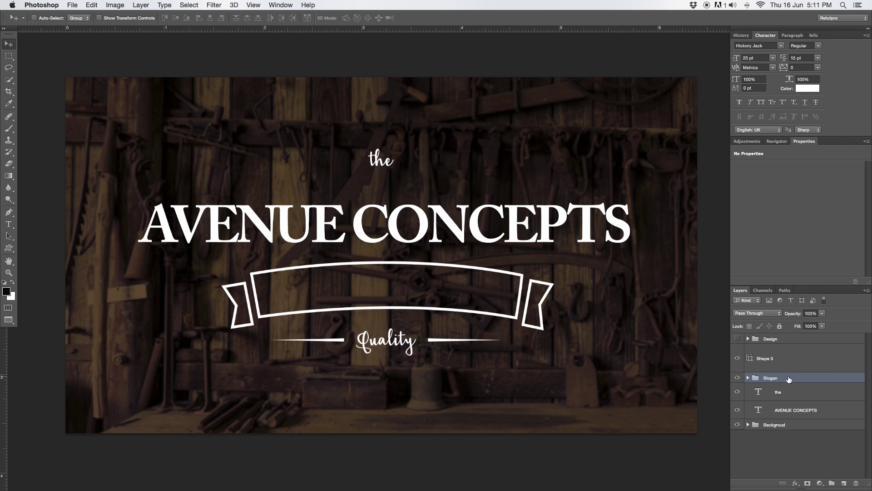
key("Right")
key("Right")
key("Right")
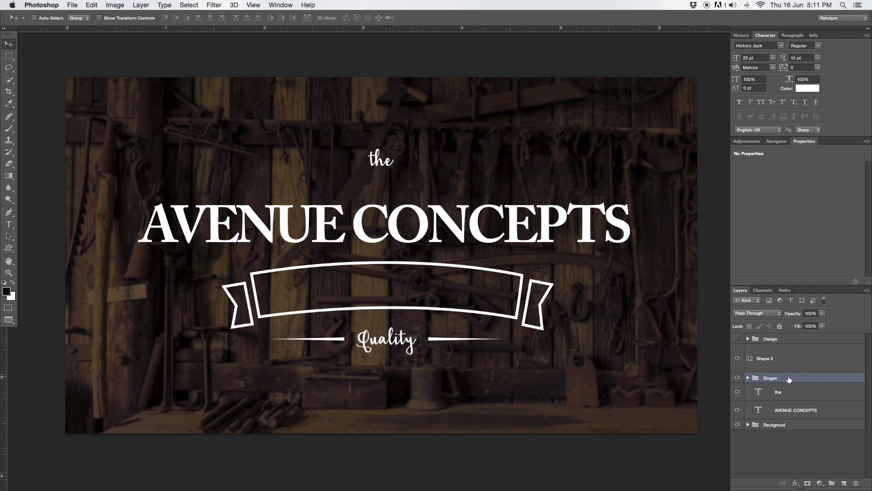
key("t")
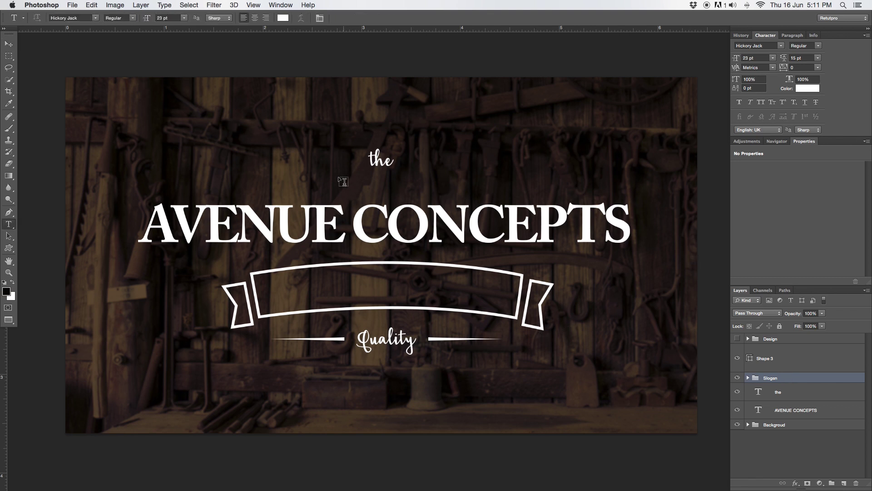
Draw a two-anchor curved path inside the banner and start type on it
key("p")
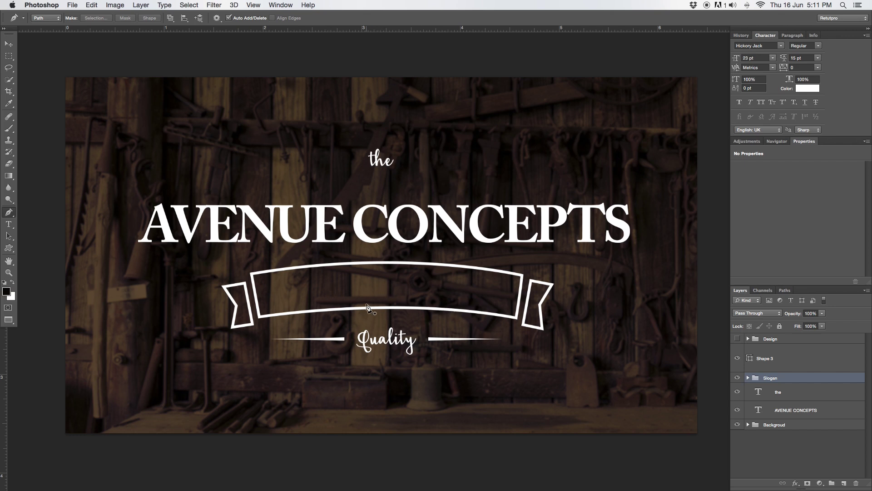
left_click(265, 311)
left_click_drag(514, 311, 647, 337)
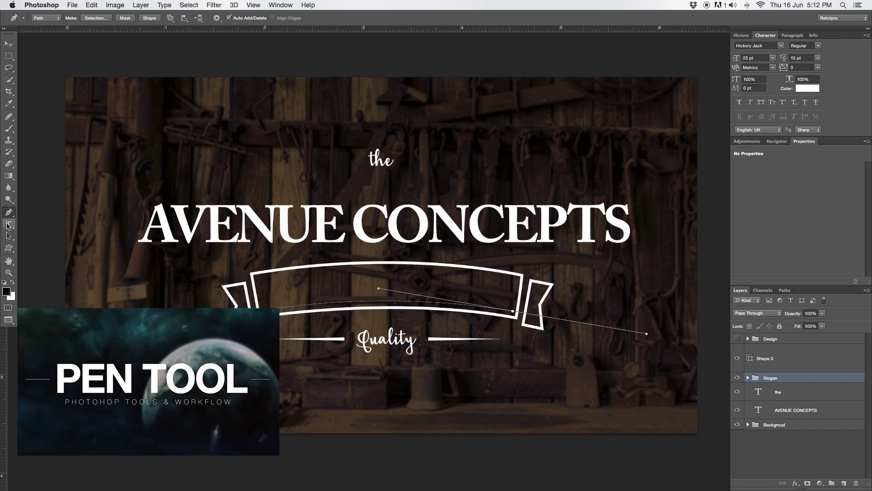
left_click(8, 225)
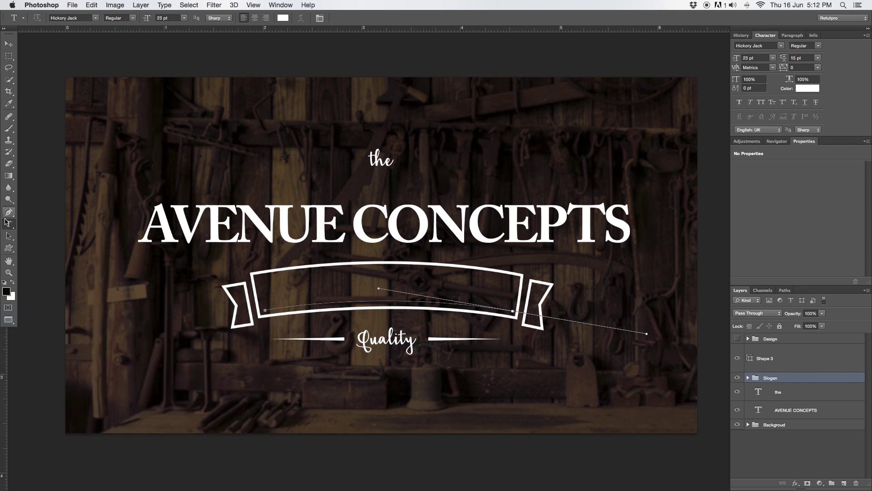
left_click(278, 305)
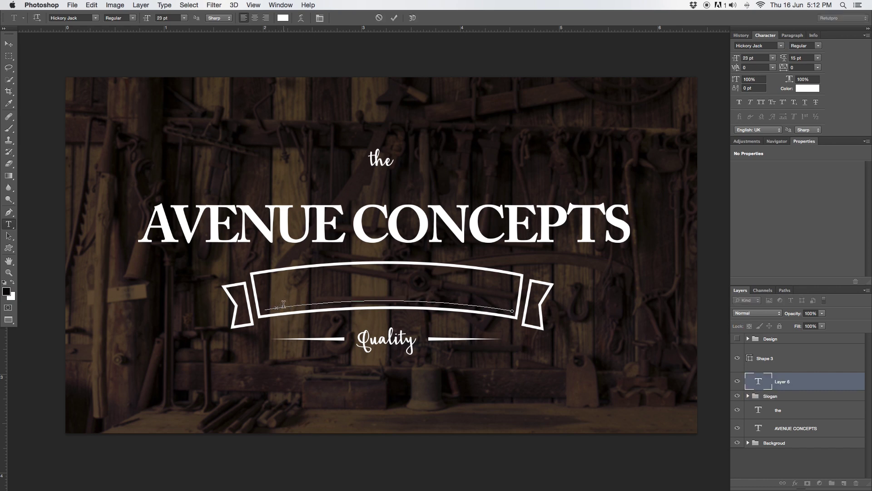
type("SH")
type("O WROOL")
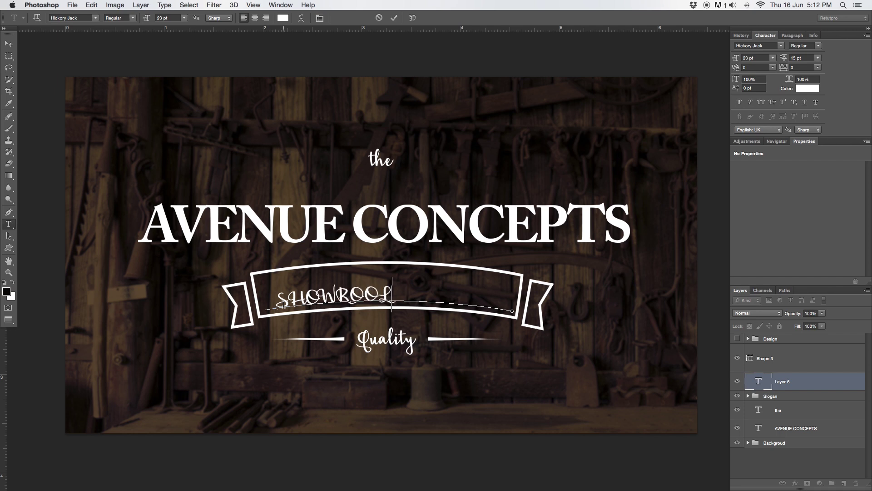
Fix the typo and set SHOWROOM in Helvetica Neue Light
key("BackSpace")
type("M")
key("super+a")
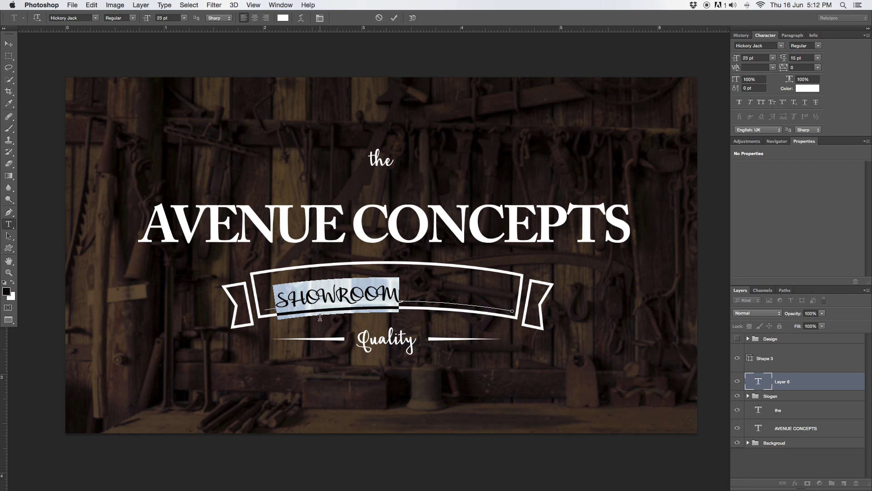
left_click(94, 19)
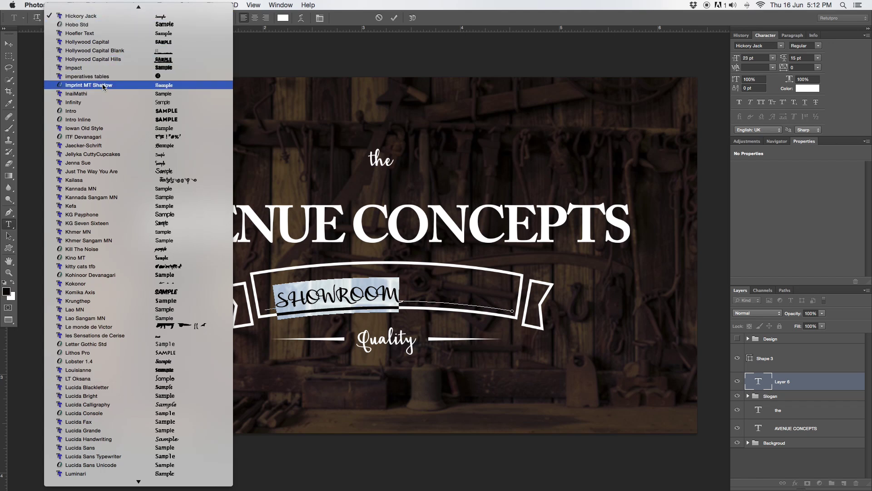
scroll(102, 89, "up", 5)
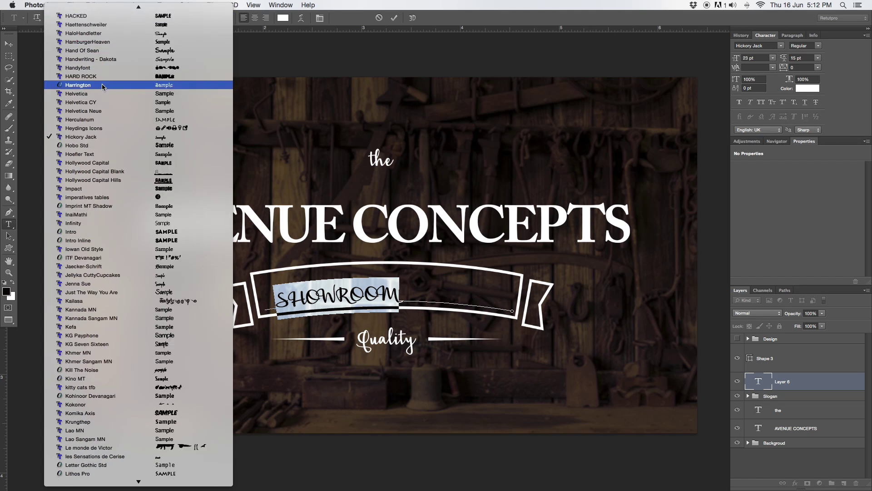
left_click(96, 111)
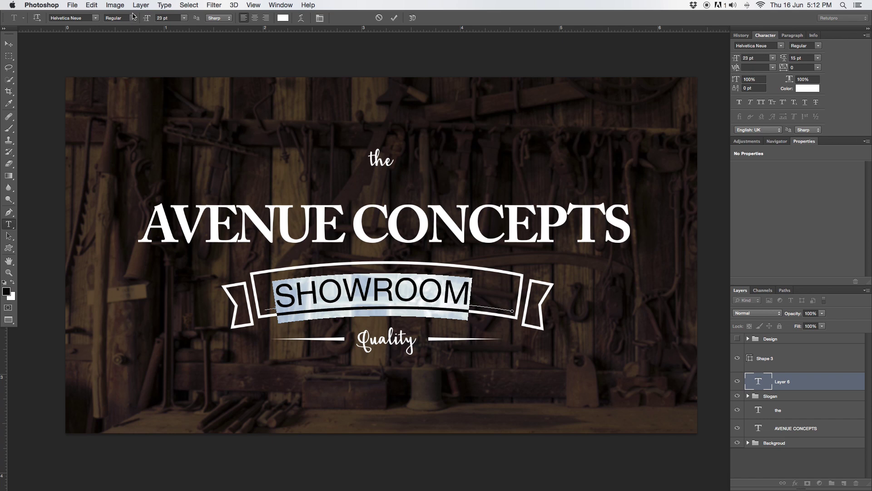
left_click(134, 18)
left_click(126, 55)
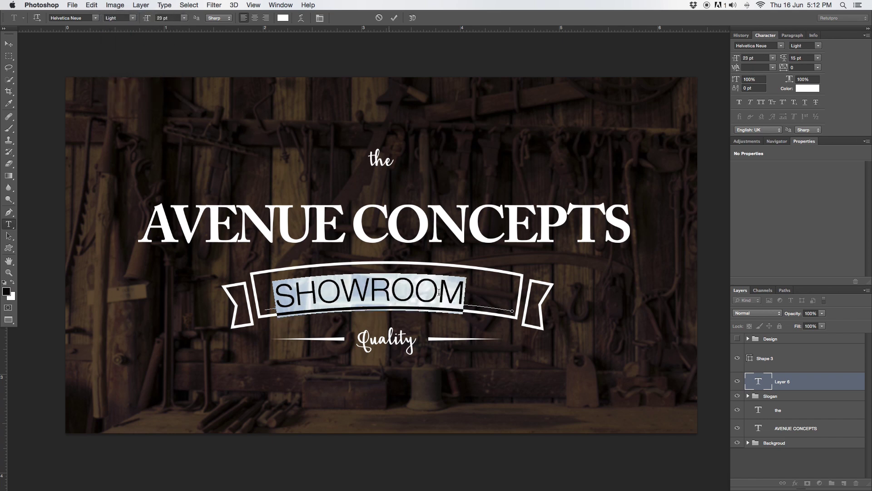
Set SHOWROOM to 16 pt with tracking 440 and commit the text
left_click(164, 17)
type("10")
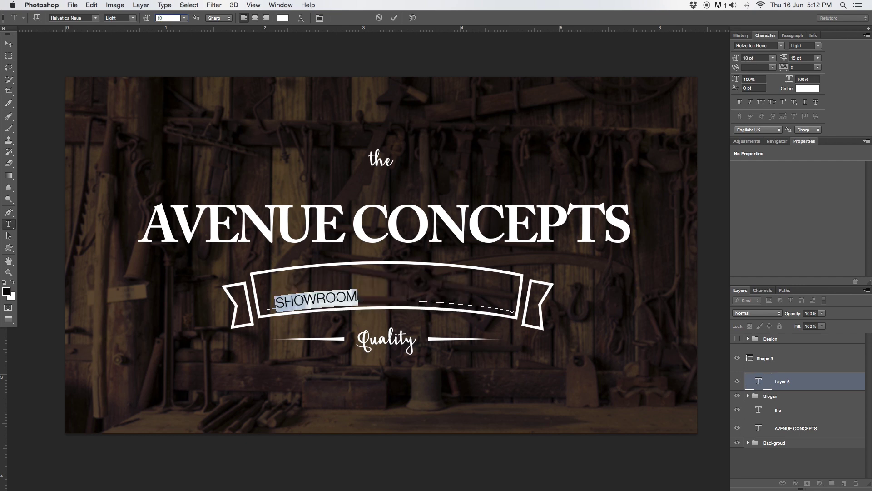
type("16")
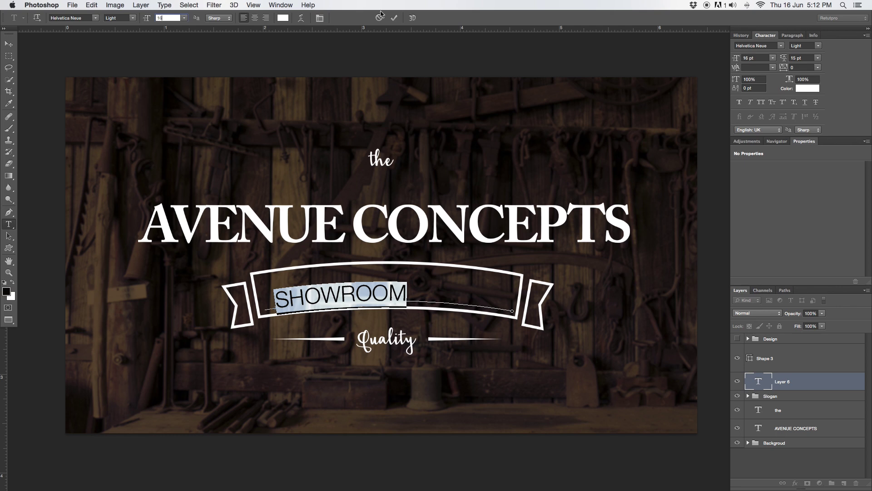
left_click_drag(785, 67, 796, 73)
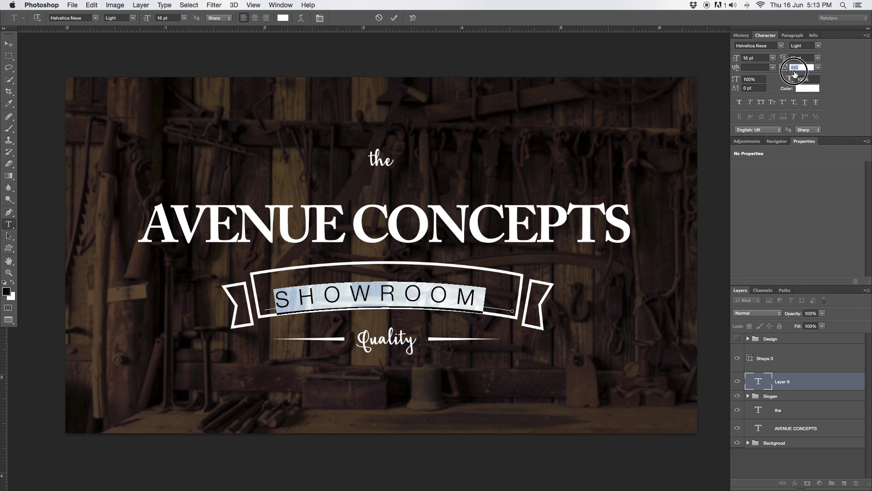
left_click(394, 17)
left_click(8, 44)
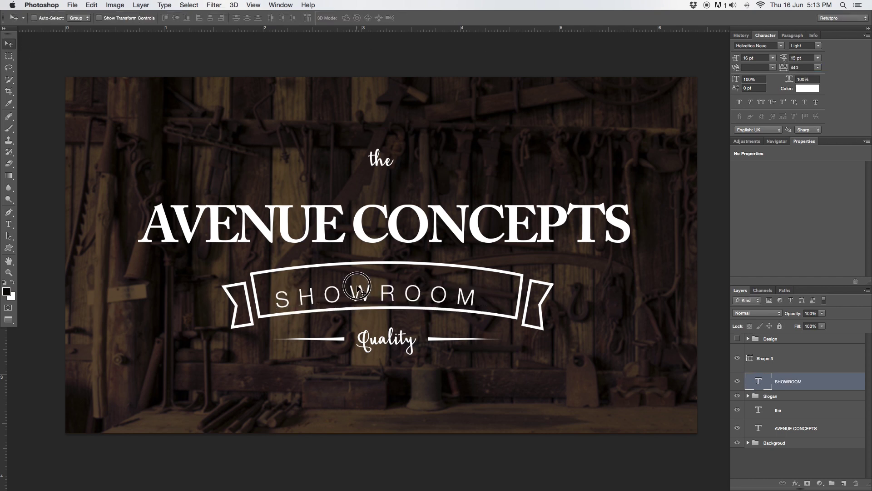
Centre SHOWROOM in the ribbon and rotate it slightly to match the curve
left_click_drag(357, 278, 372, 279)
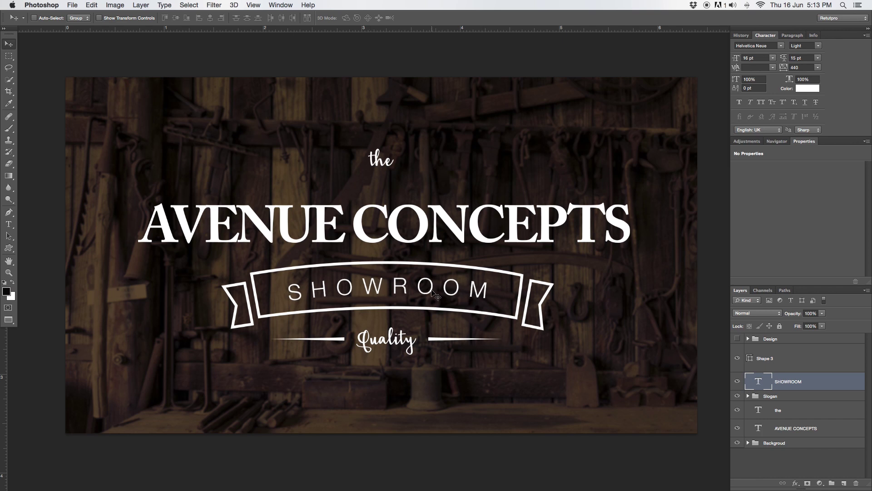
key("super+t")
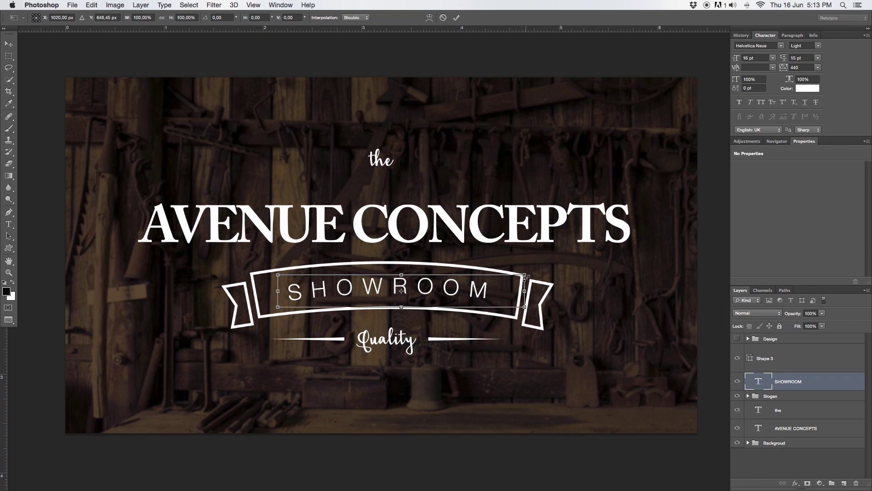
left_click_drag(534, 269, 535, 271)
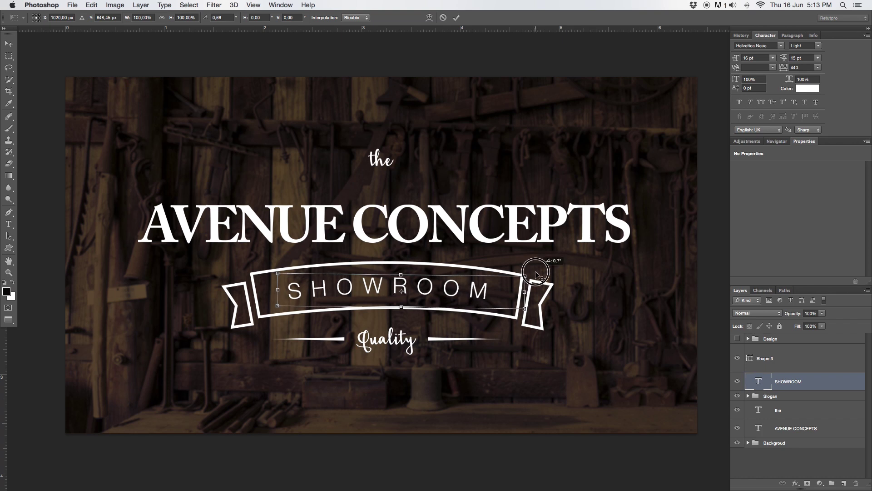
key("Return")
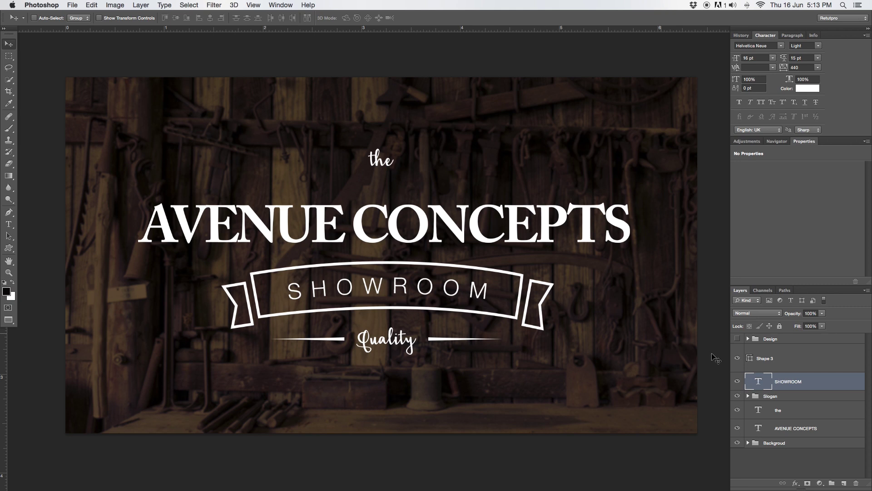
Move SHOWROOM, the Slogan group and the Shape 3 ribbon down two pixels together
left_click(783, 396, "super")
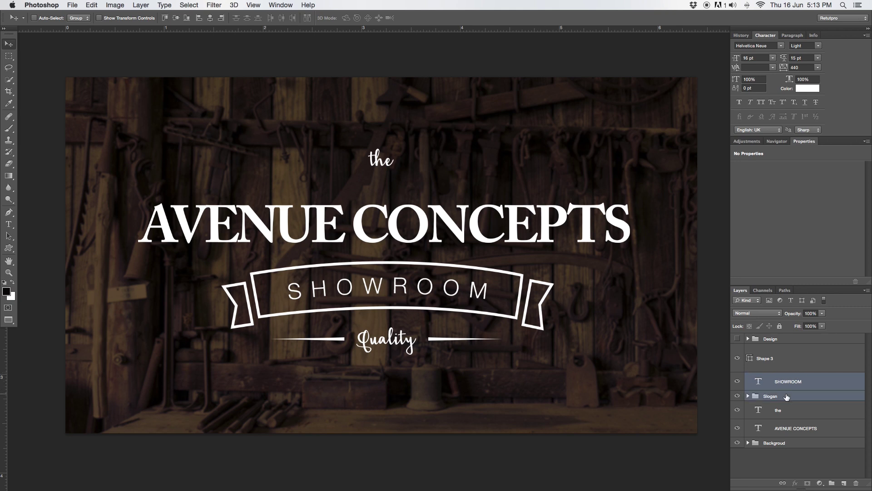
left_click(804, 355, "super")
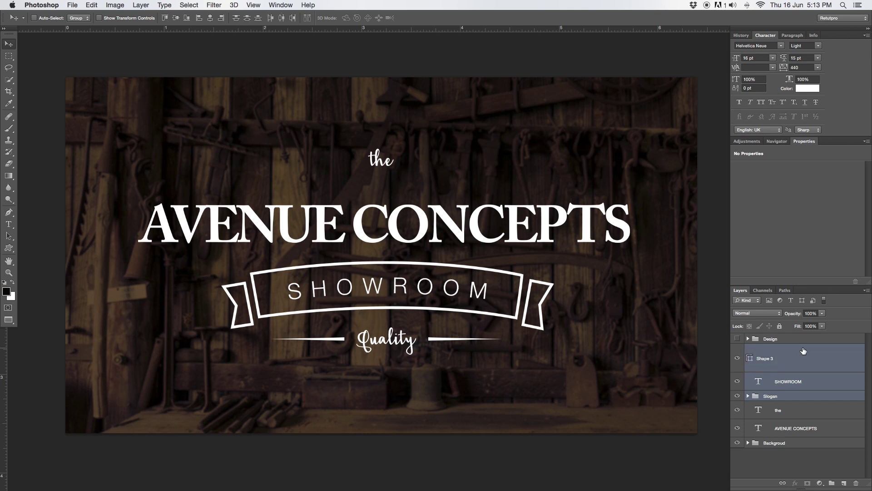
key("Down")
key("Down")
key("Down")
key("Down")
key("Down")
key("Down")
key("Down")
key("Down")
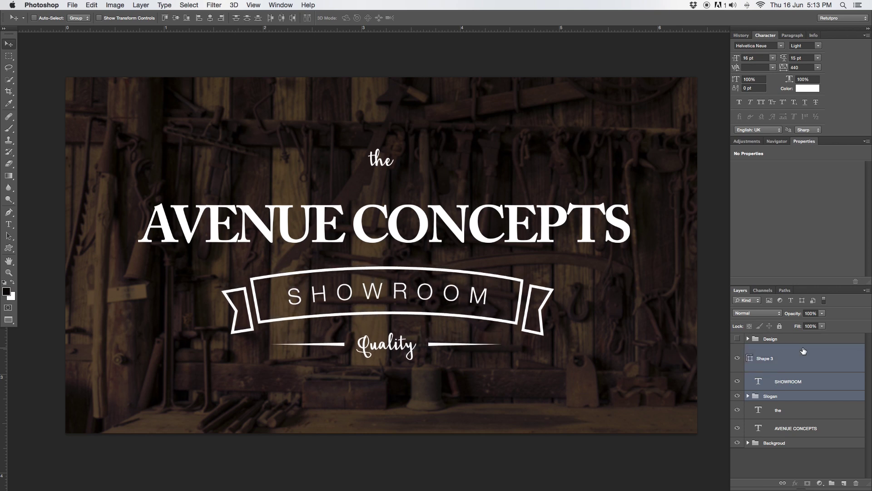
key("Down")
key("Down")
key("Down")
key("Down")
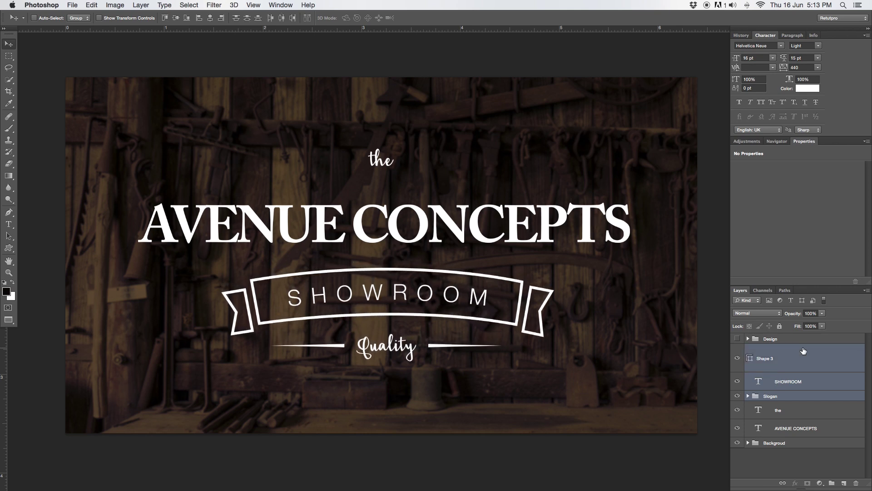
key("u")
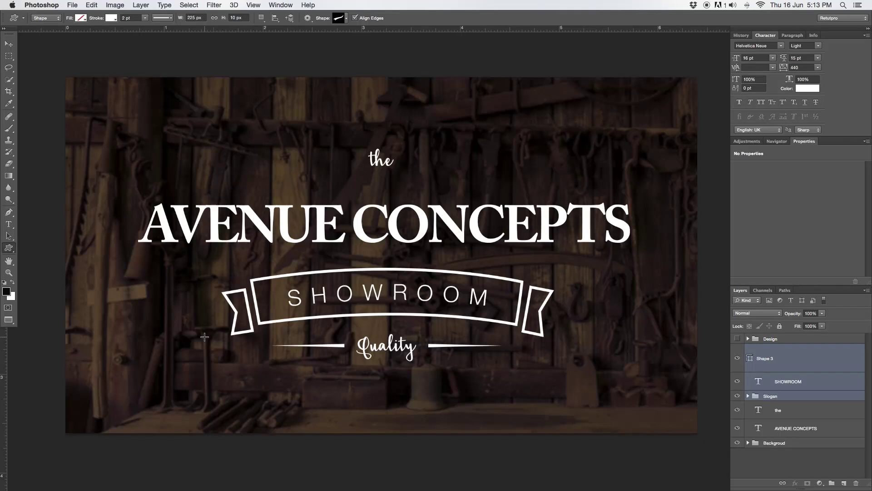
Draw a swoosh shape beneath 'the' and set its stroke to No Color
left_click_drag(382, 184, 425, 159)
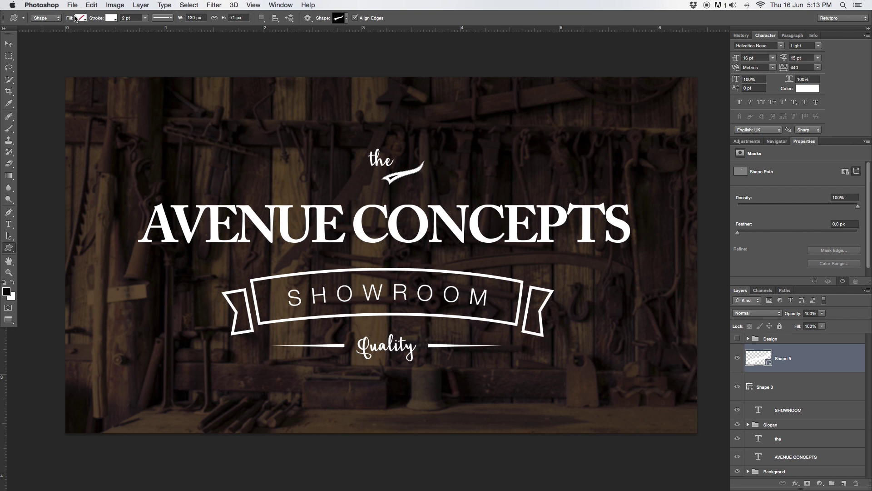
left_click(112, 19)
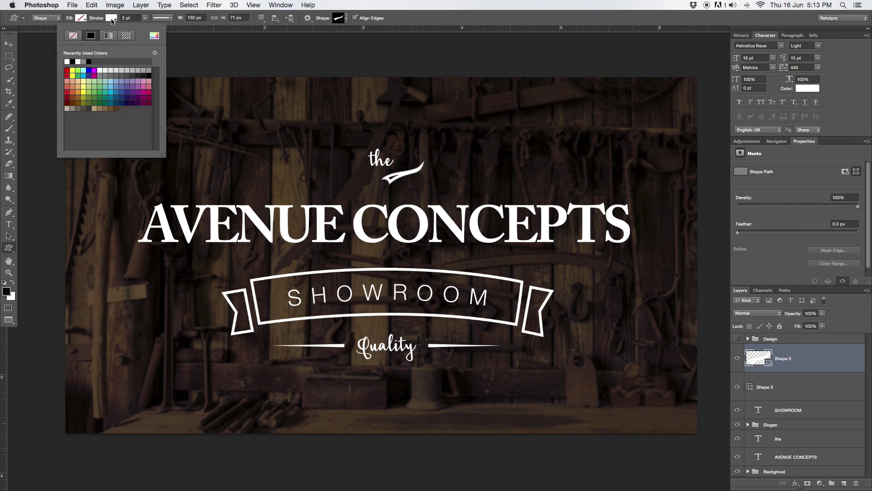
left_click(73, 36)
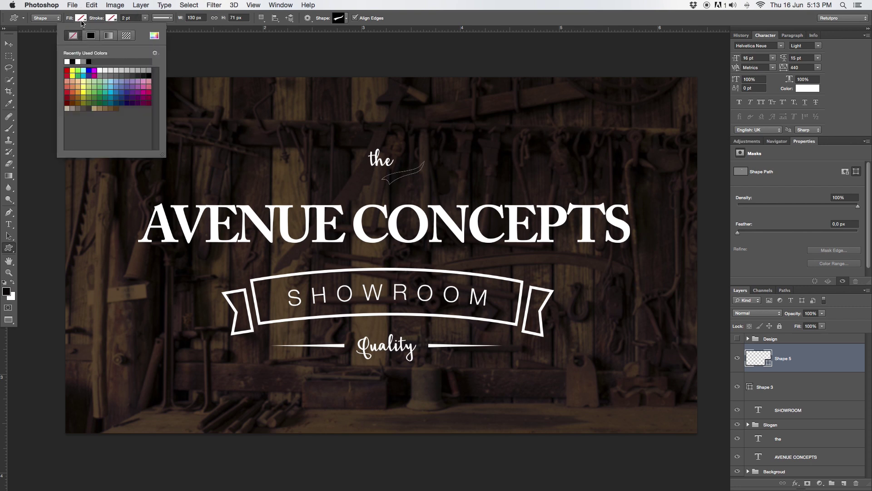
left_click(81, 20)
Fill the swoosh white and nudge it left to centre it under 'the'
left_click(37, 61)
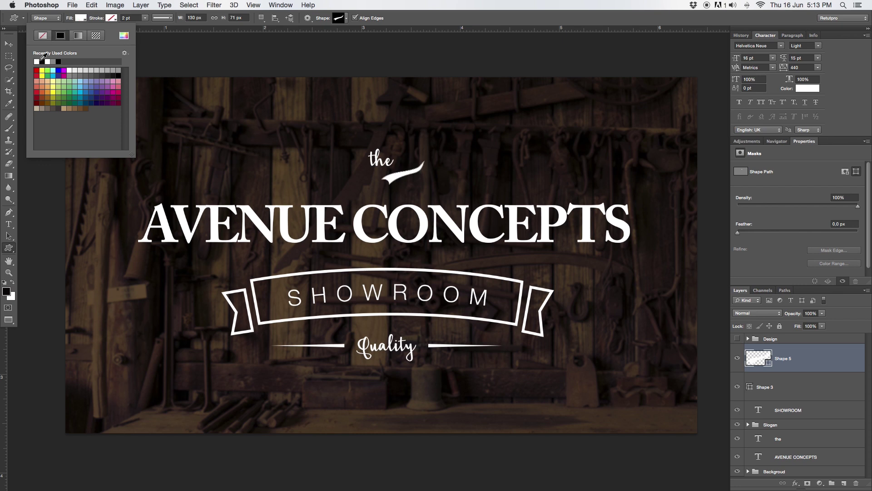
key("v")
key("shift+Left")
key("shift+Left")
key("shift+Left")
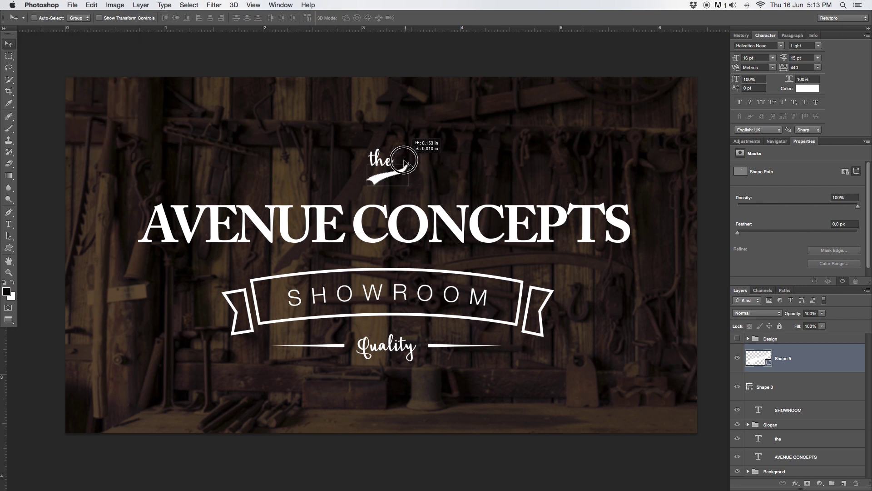
Rotate the swoosh about 14° and fine-tune its position under 'the'
key("super+t")
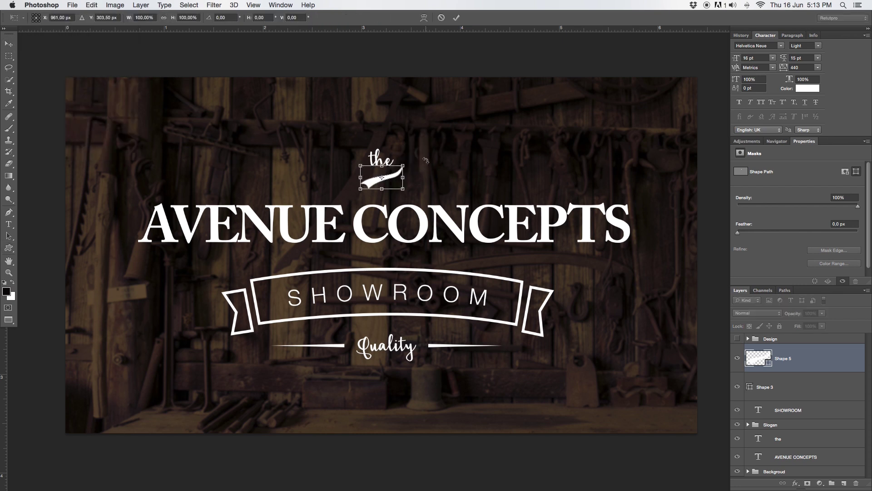
left_click_drag(429, 162, 429, 176)
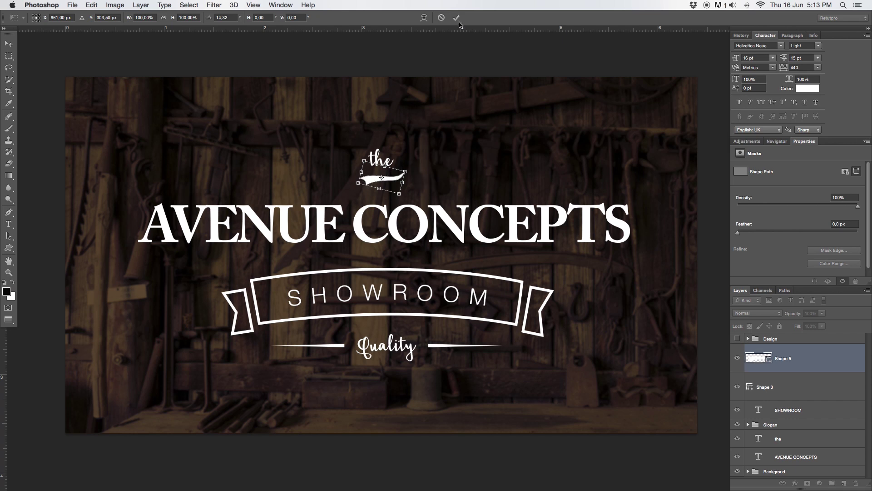
key("Return")
left_click_drag(390, 178, 386, 176)
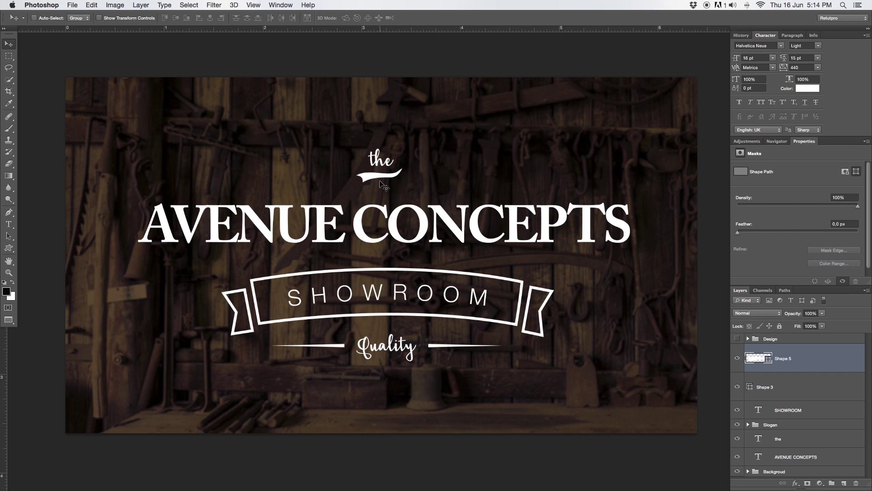
left_click(807, 363)
Move the 'the' layer beside the swoosh layer and group both as 'The'
left_click(783, 436)
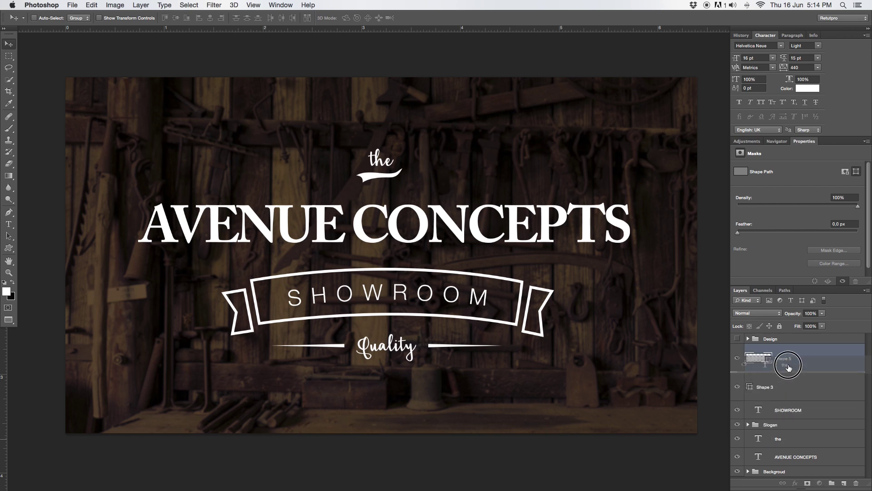
left_click_drag(784, 435, 784, 374)
left_click(804, 362, "ctrl")
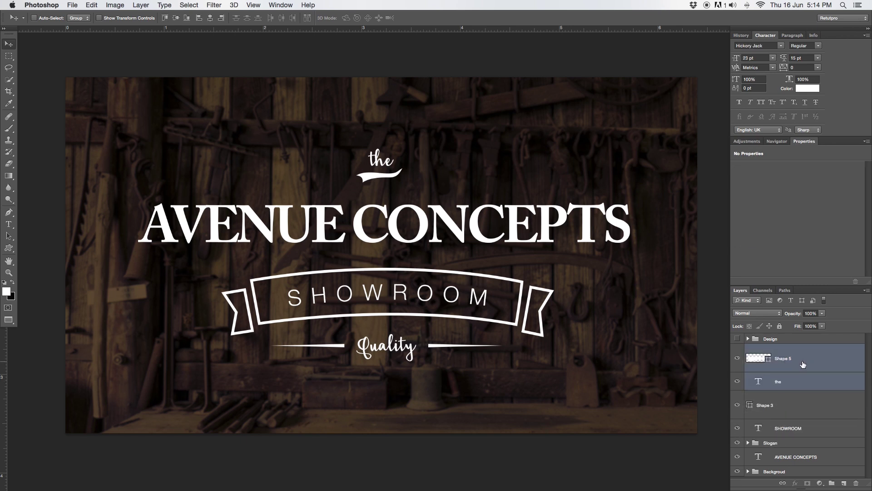
key("super+g")
double_click(773, 350)
type("The")
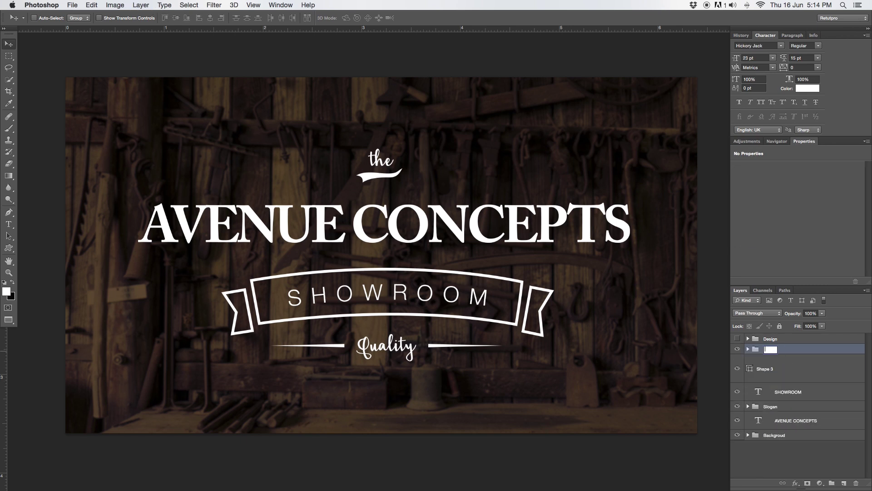
key("Return")
Nudge the The group down two steps and draw a new text box at lower left
key("Down")
key("Down")
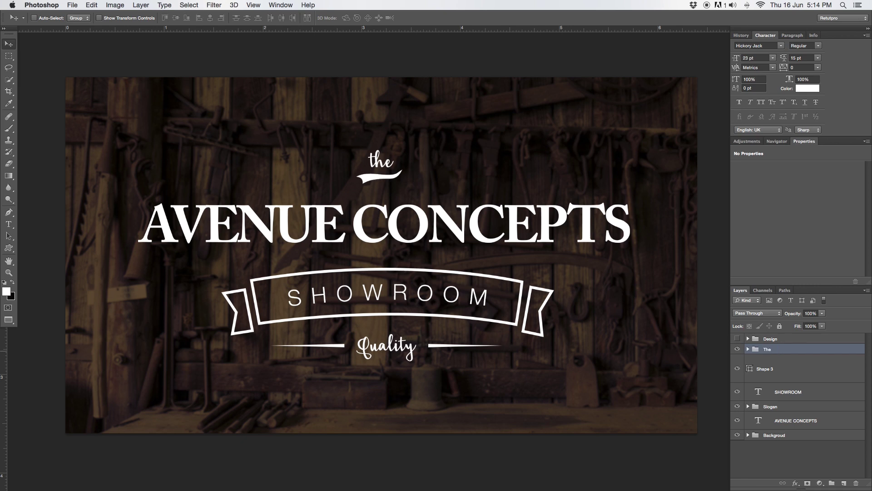
key("Down")
key("Down")
key("Down")
key("Down")
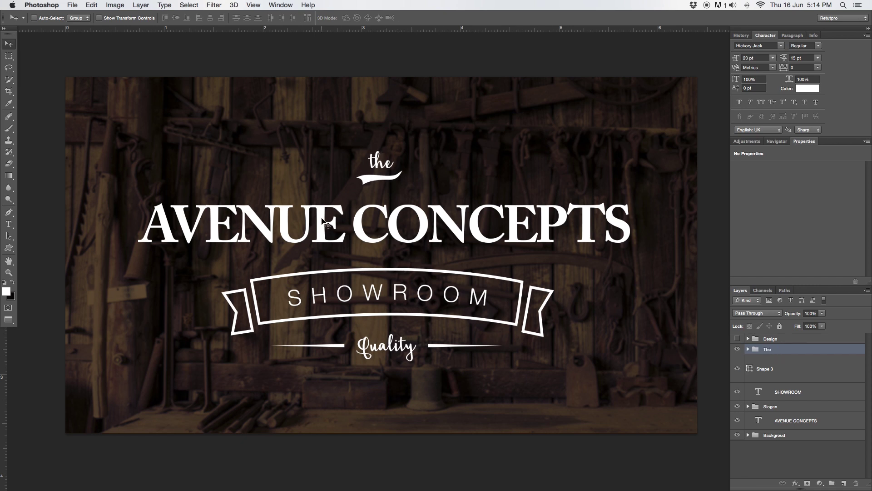
key("t")
mouse_move(90, 347)
left_mouse_down()
mouse_move(174, 396)
mouse_move(211, 399)
left_mouse_up()
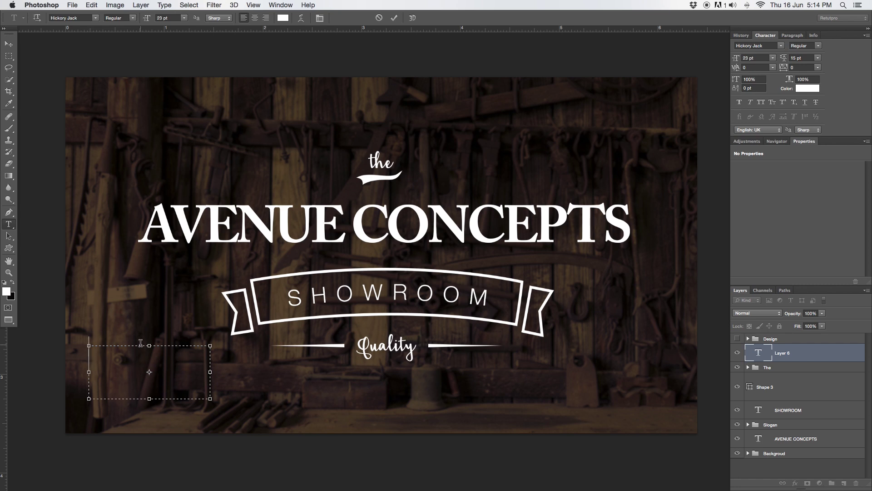
type("20")
Set the '20' text to the HamburgerHeaven font at 17 pt
key("super+a")
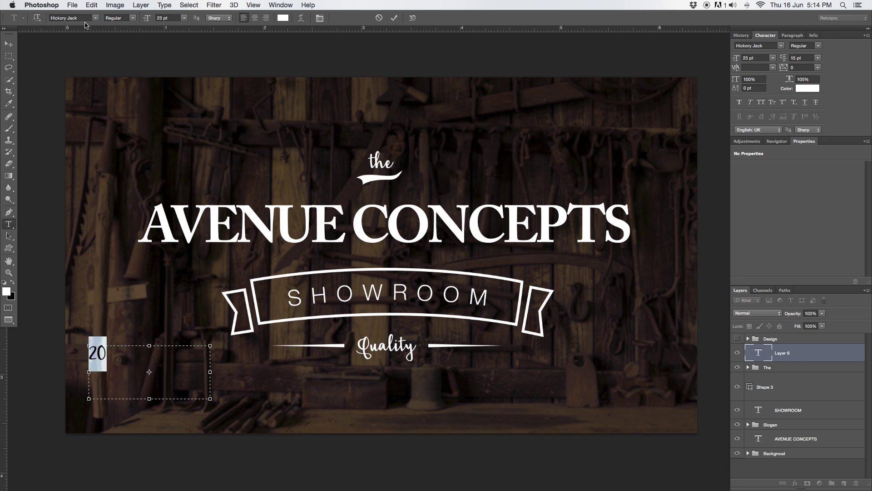
left_click(95, 18)
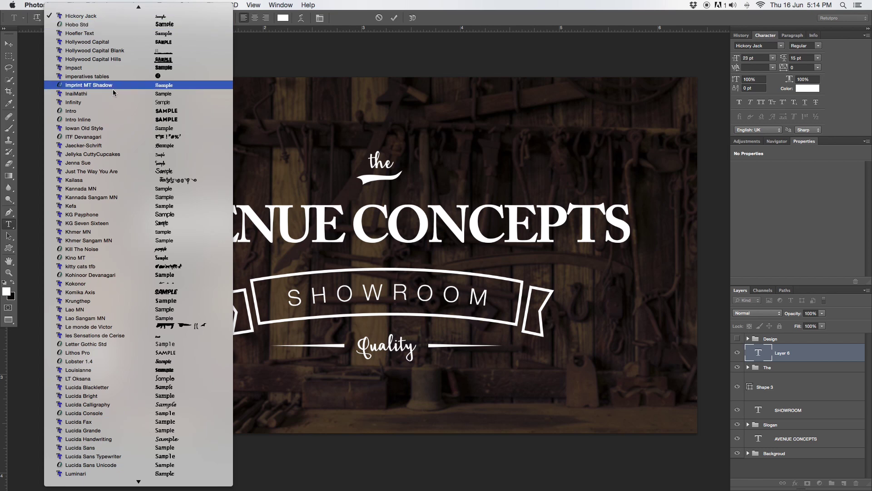
scroll(114, 136, "up", 5)
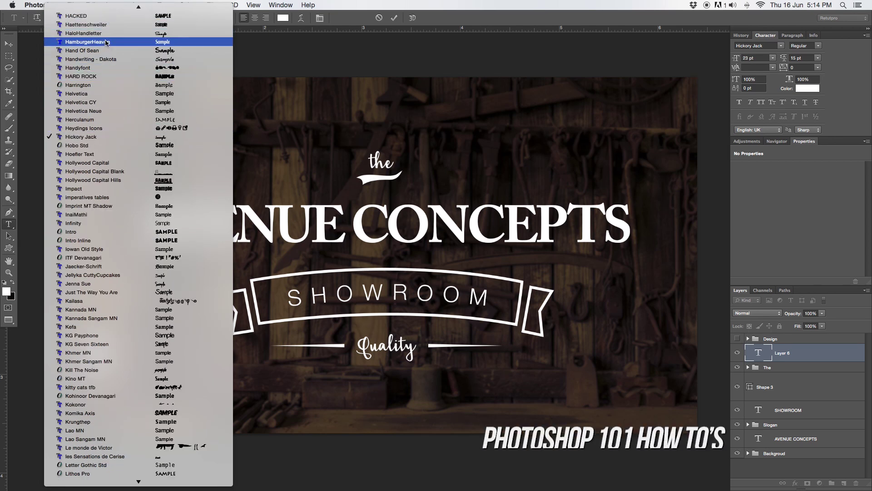
left_click(105, 41)
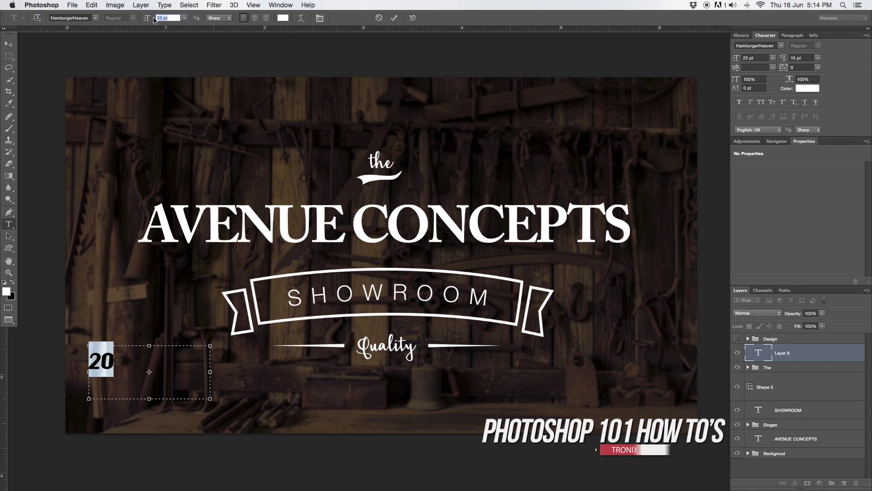
left_click(167, 18)
type("17")
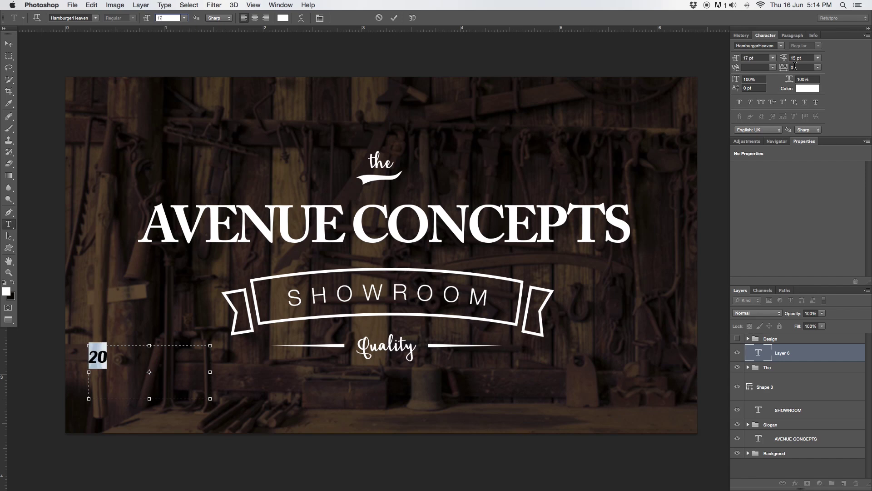
left_click(801, 67)
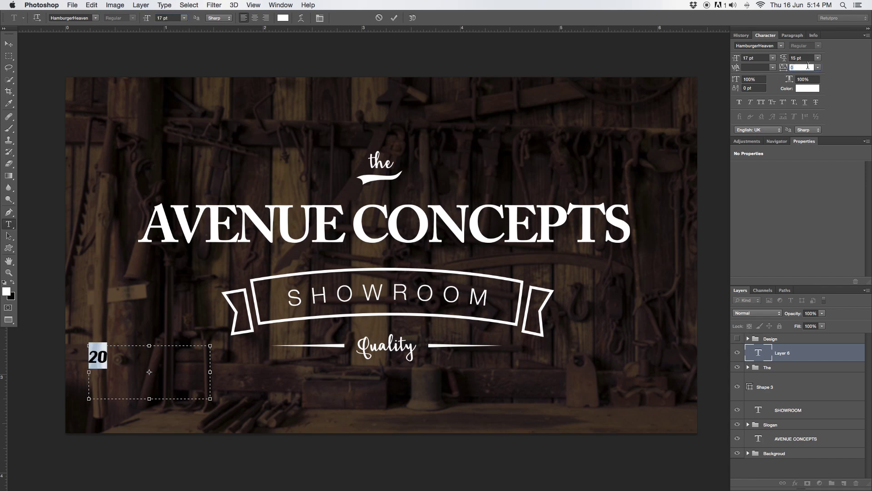
Commit the '20' text and move it next to the ribbon's left end
left_click(393, 17)
key("v")
left_click(94, 360)
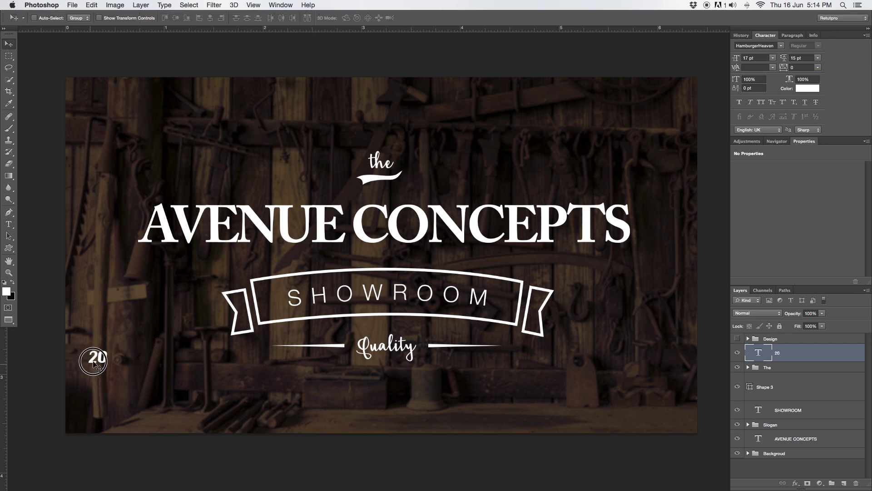
left_click_drag(93, 360, 208, 319)
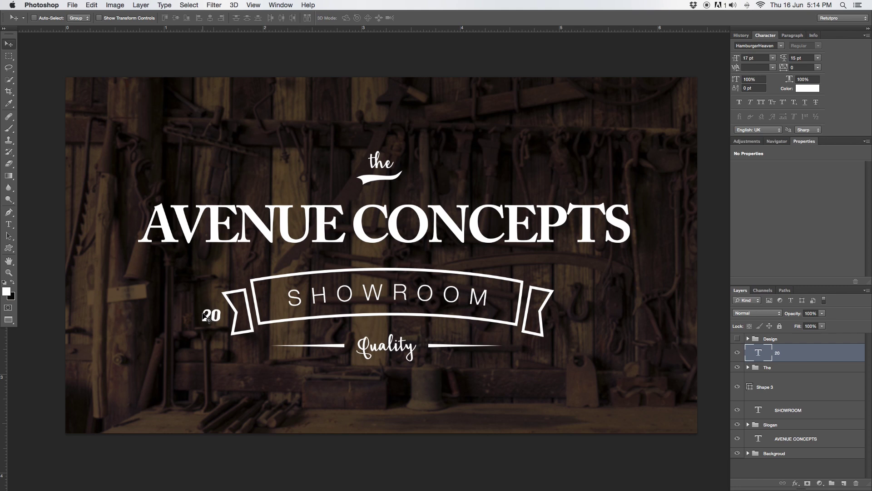
Move the copied number beside the ribbon's right end and change its text to '16'
mouse_move(208, 320)
left_mouse_down()
mouse_move(588, 313)
mouse_move(568, 323)
left_mouse_up()
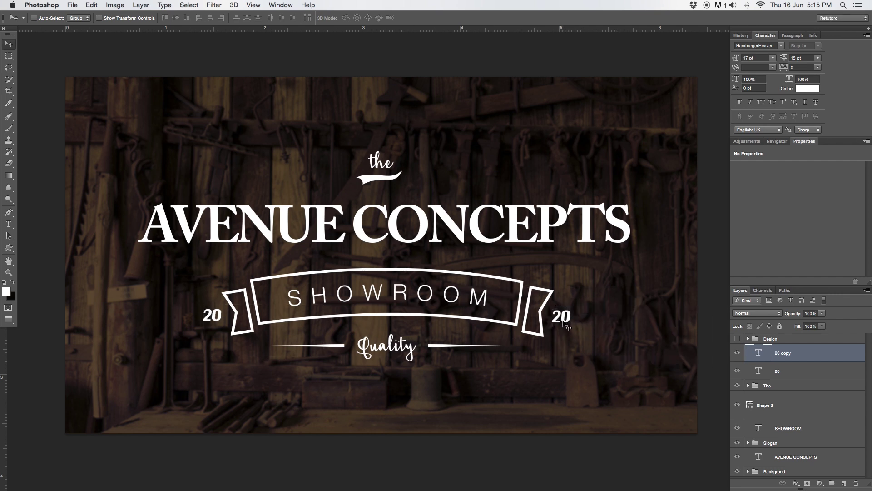
double_click(566, 320)
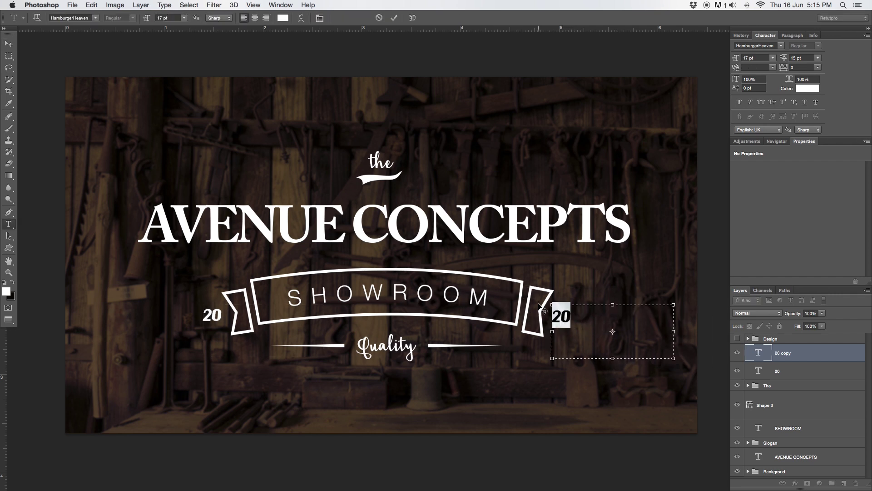
type("16")
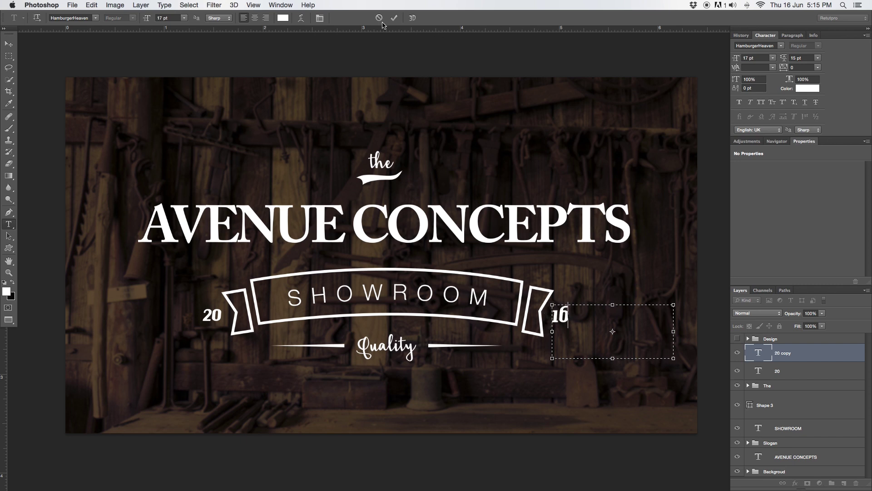
left_click(394, 18)
key("v")
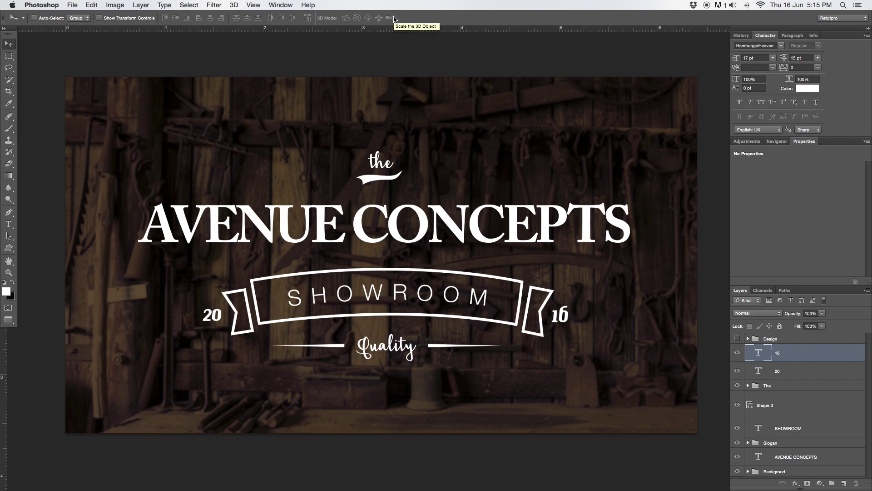
Group the '20' and '16' layers into a group named 'Numbers'
left_click(802, 368, "shift")
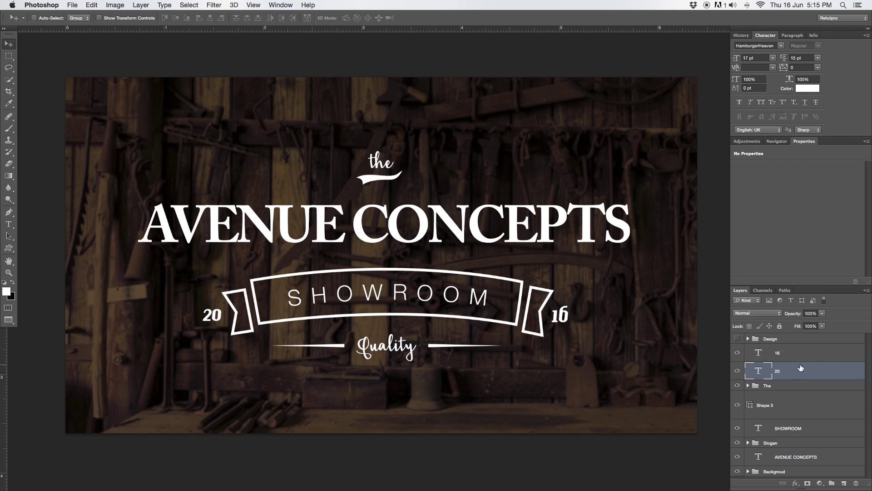
key("super+g")
double_click(773, 349)
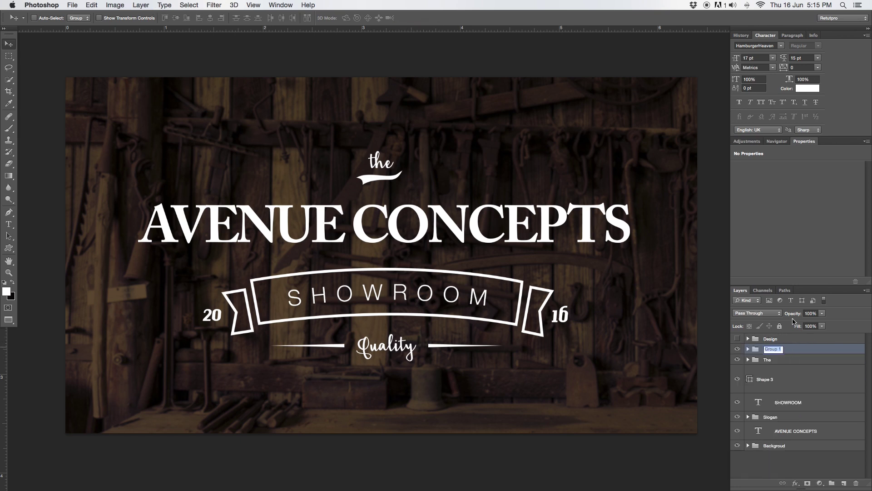
type("Nummbe")
key("BackSpace")
key("BackSpace")
key("BackSpace")
type("b")
type("ers")
key("Return")
Group all logo layers, including The and Numbers, as 'Design 2', undoing an accidental move
left_click(789, 431)
left_click(793, 402, "shift")
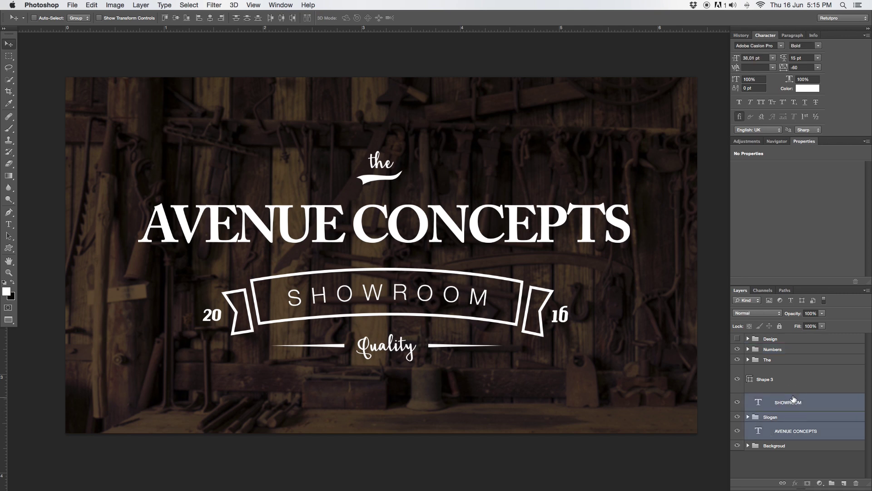
left_click(795, 379, "shift")
left_click(795, 360, "shift")
left_click(795, 348, "shift")
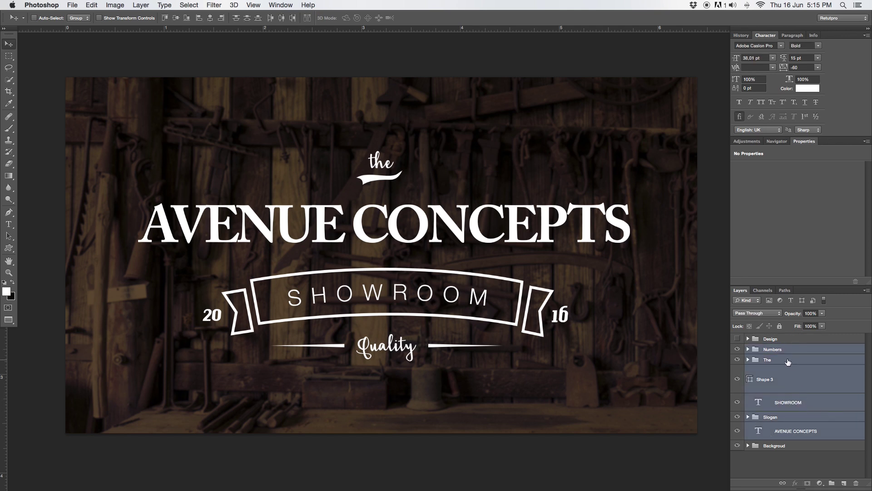
key("super+g")
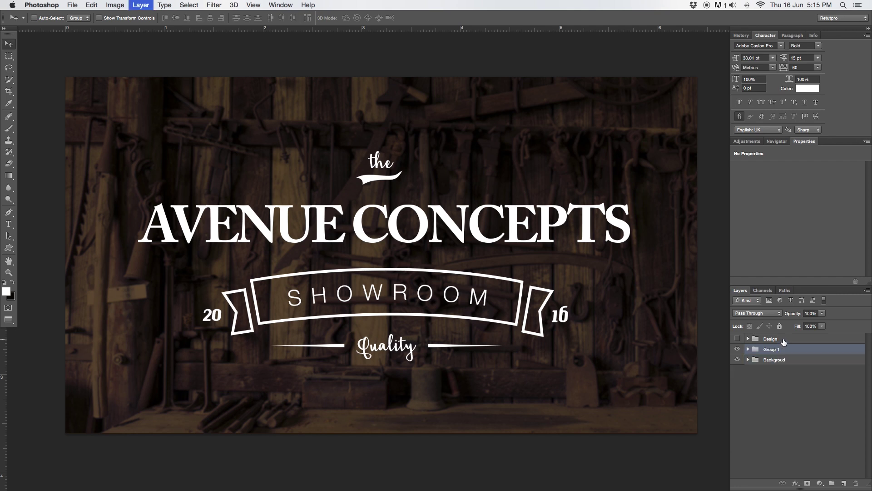
double_click(772, 349)
type("Design ")
type("2")
key("Return")
left_click_drag(772, 349, 770, 338)
key("super+z")
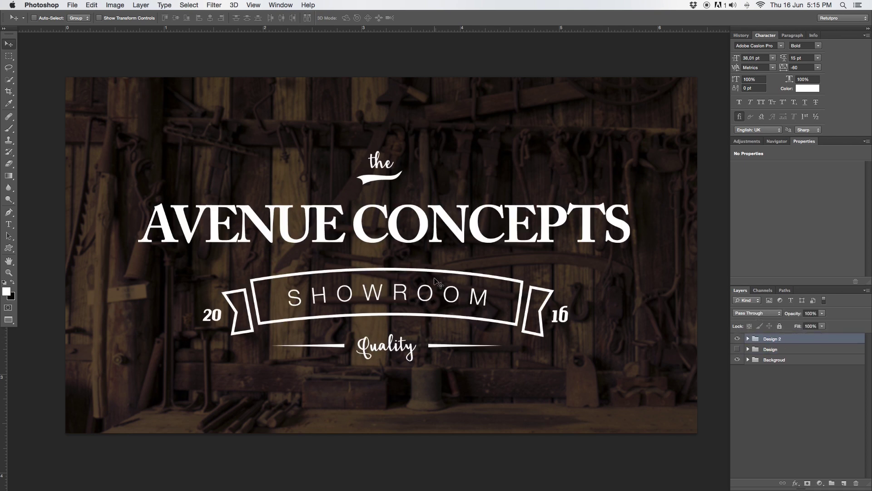
Nudge the Design 2 logo group up three steps, checking it zoomed out and in
key("Up")
key("Up")
key("Up")
key("Up")
key("Up")
key("Up")
key("Up")
key("Up")
key("Up")
key("Up")
key("z")
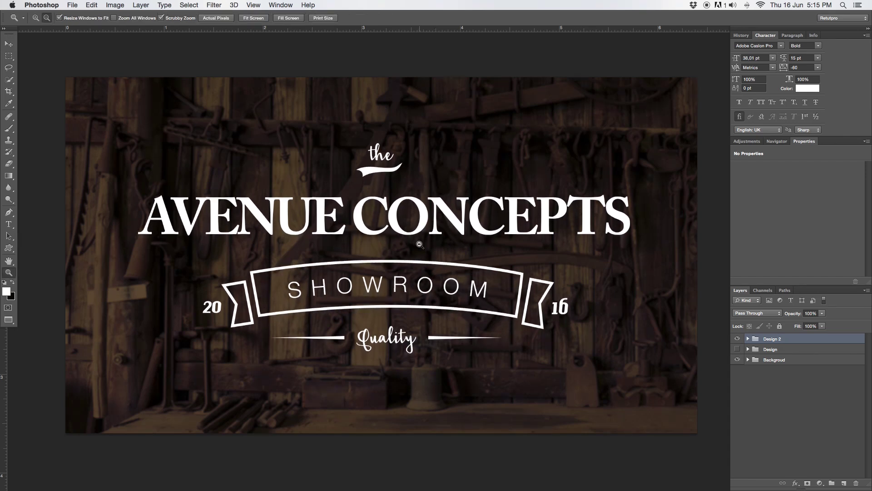
left_click_drag(420, 280, 375, 275)
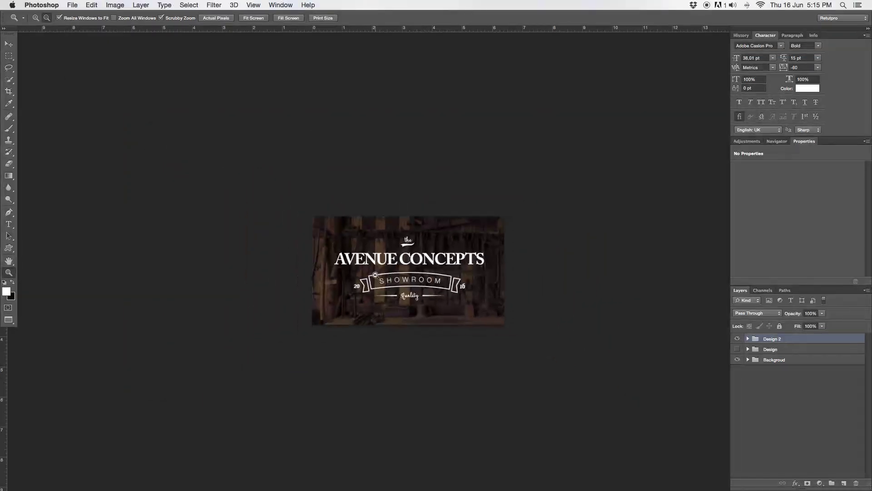
key("v")
key("Up")
key("Up")
key("Up")
key("Up")
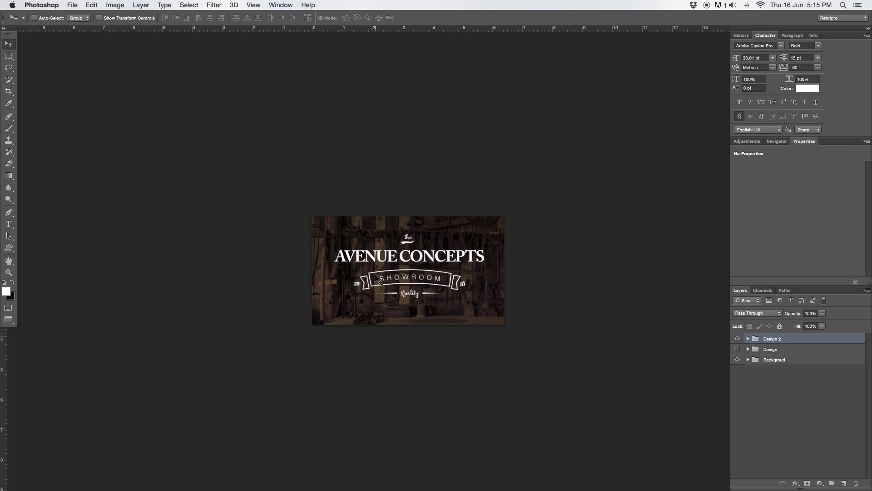
key("Up")
key("Up")
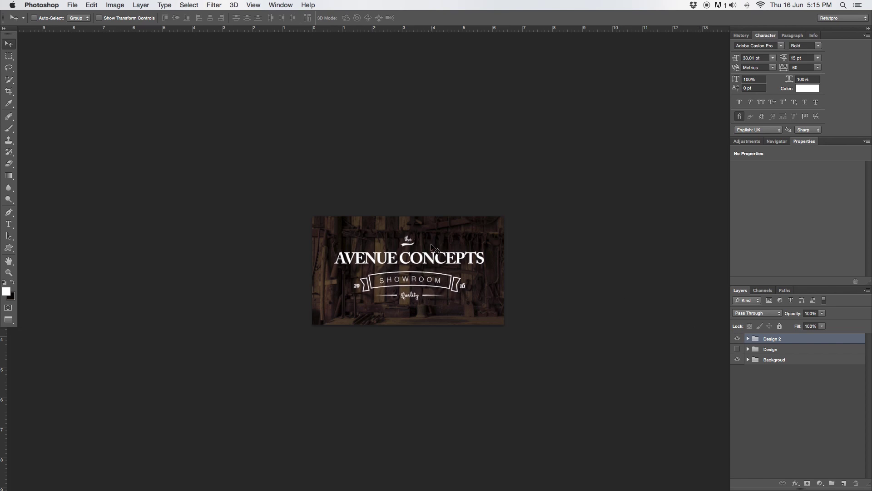
left_click_drag(435, 245, 453, 208)
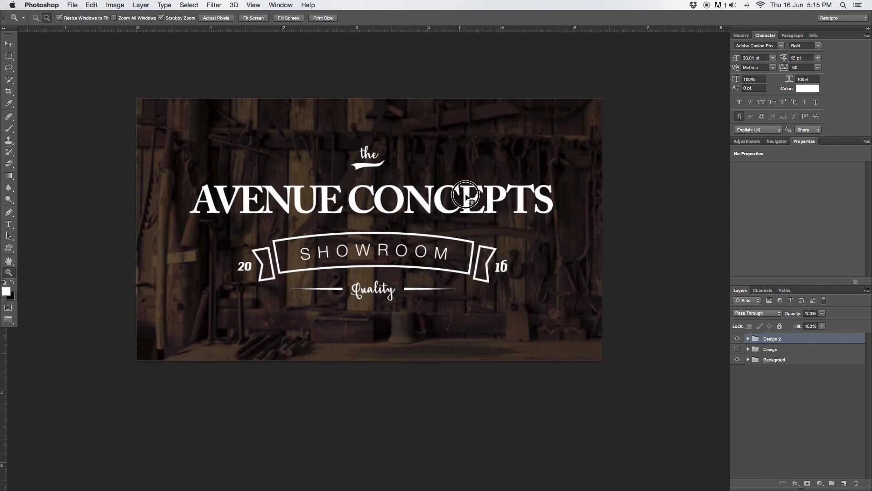